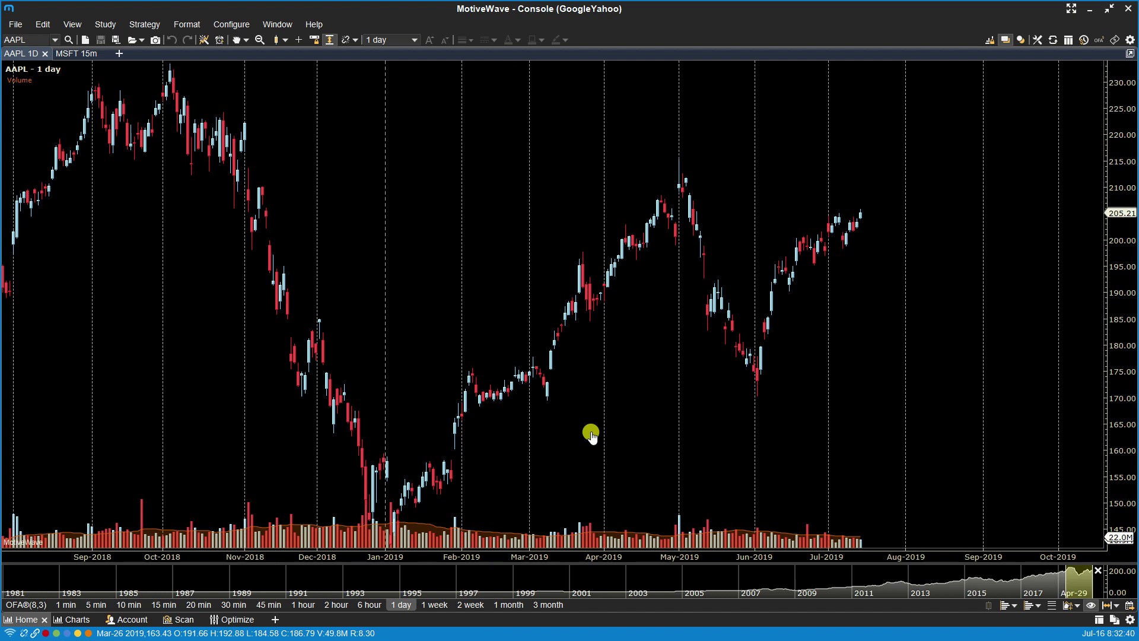
- Try compact mode on and off and review the Compact Mode preferences page
click(1074, 9)
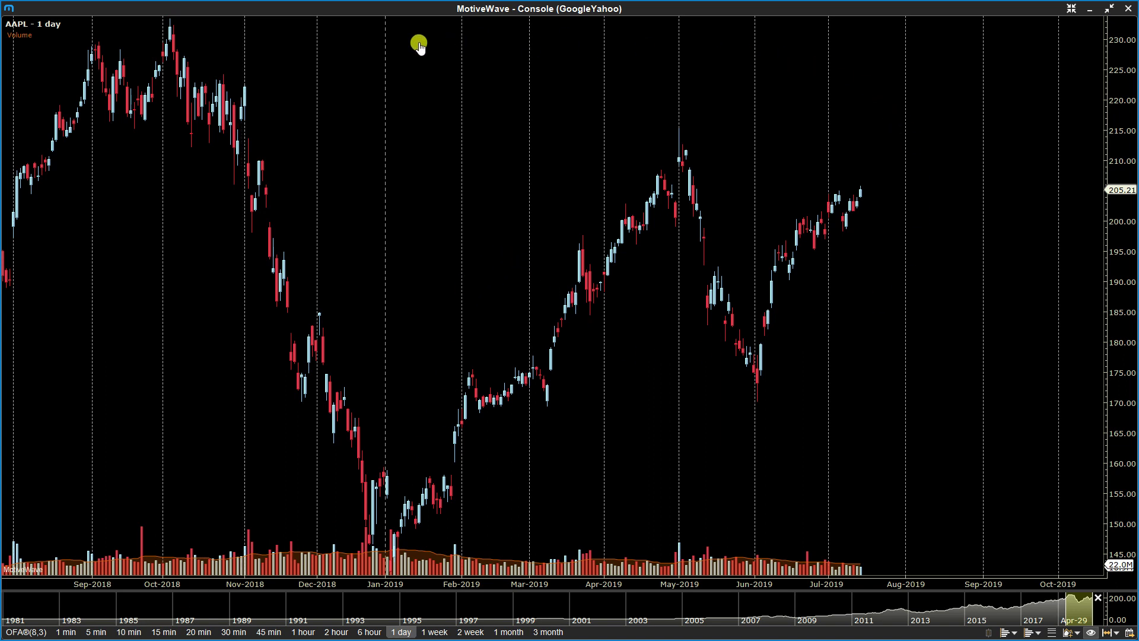
click(1075, 9)
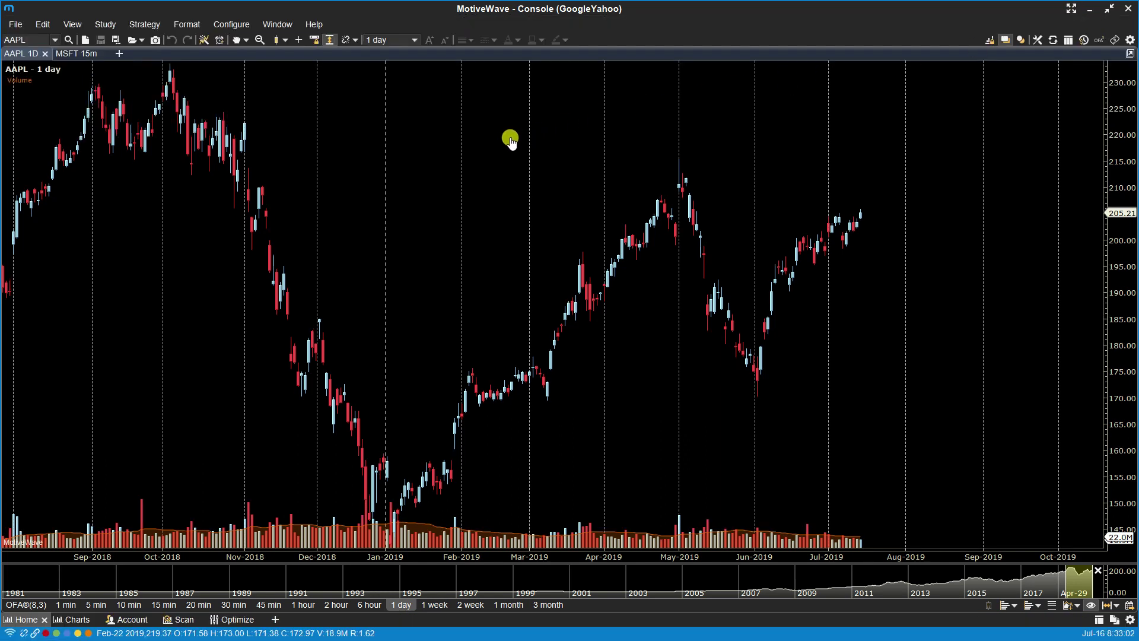
click(232, 24)
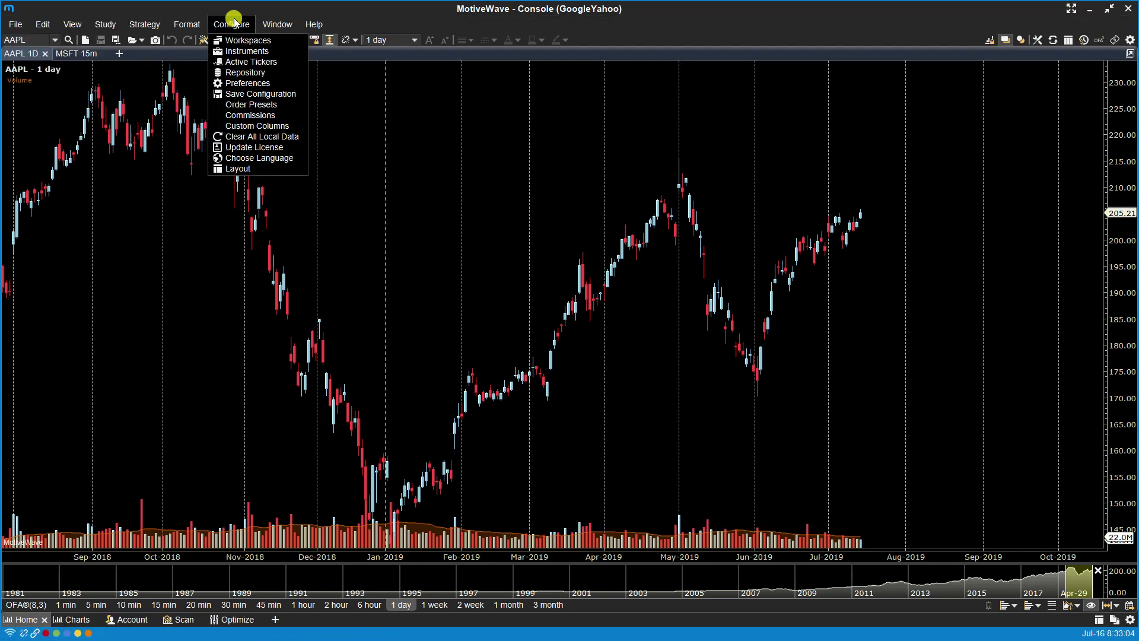
click(237, 83)
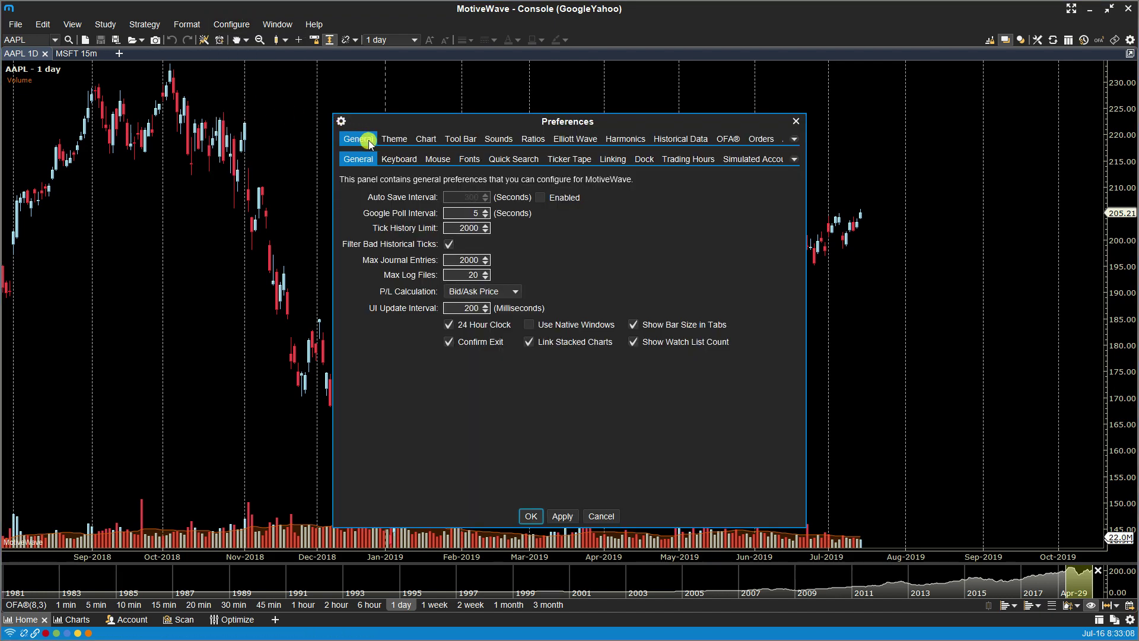
click(795, 158)
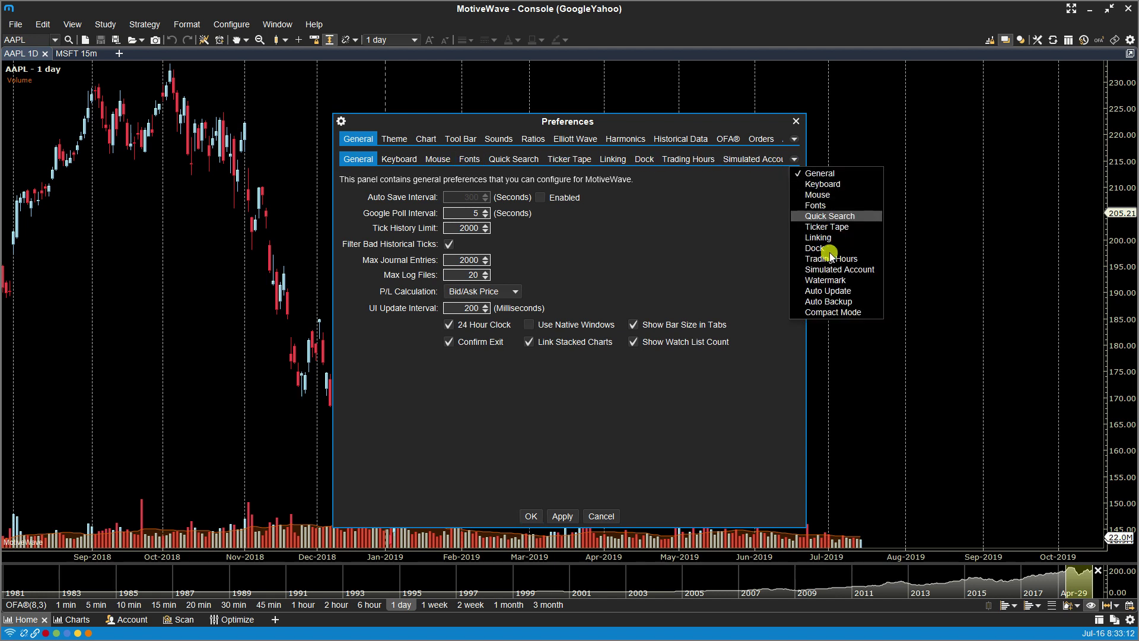
click(845, 310)
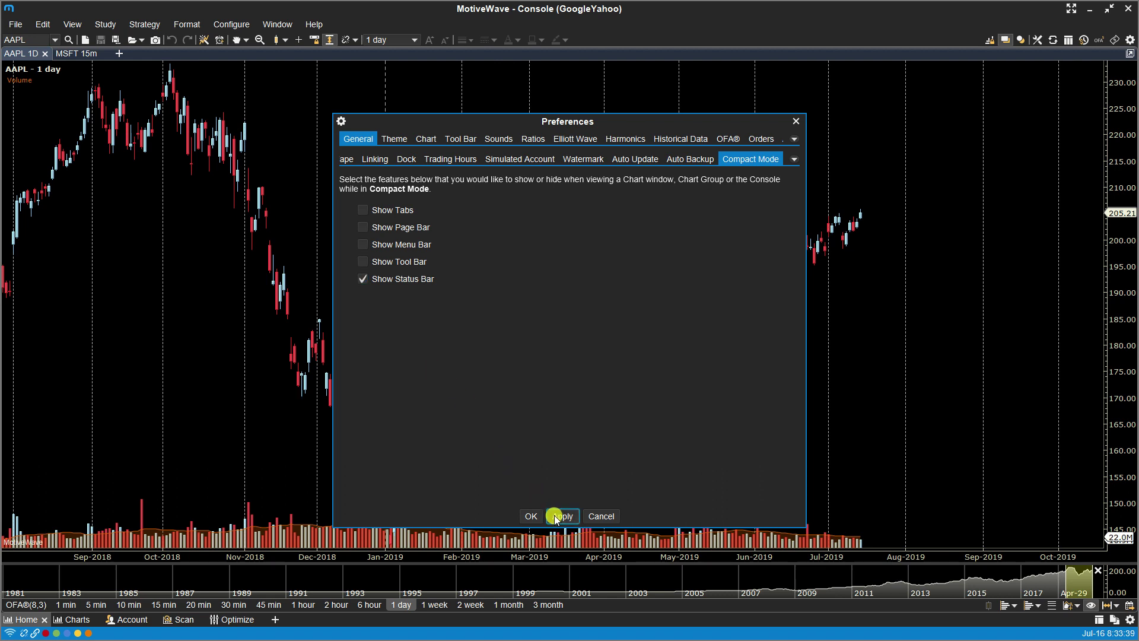
click(530, 516)
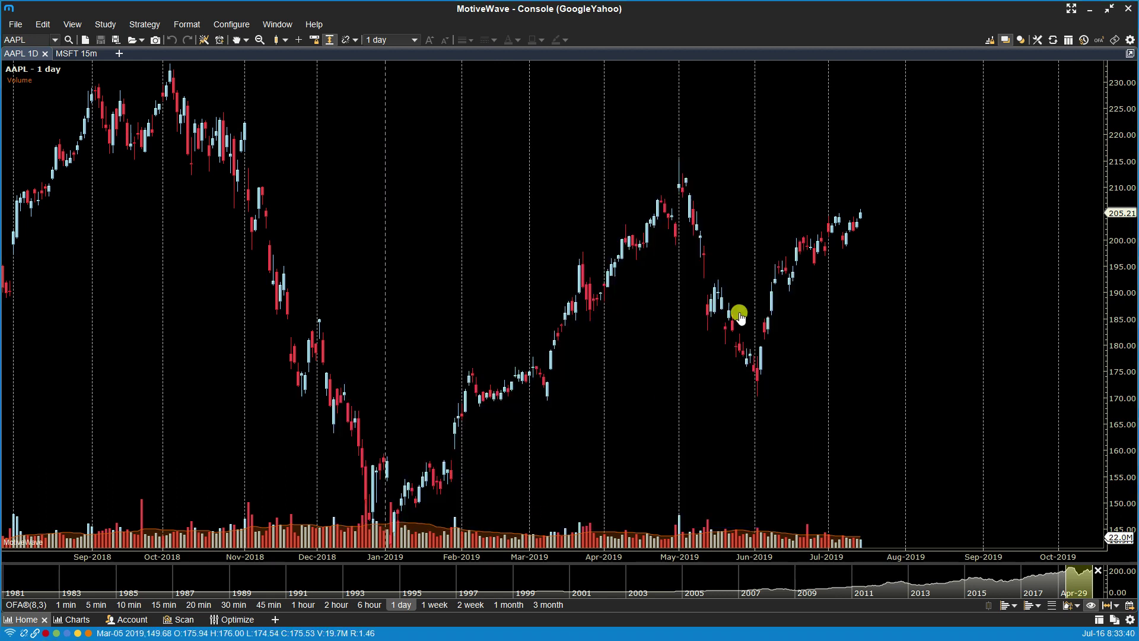
click(1072, 9)
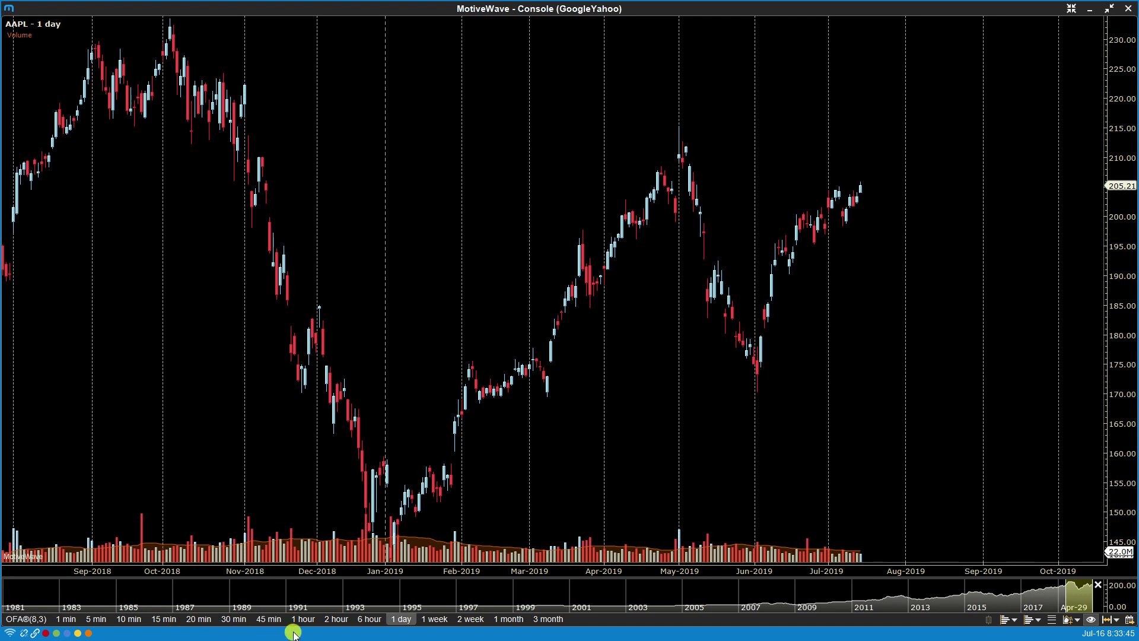
click(1072, 10)
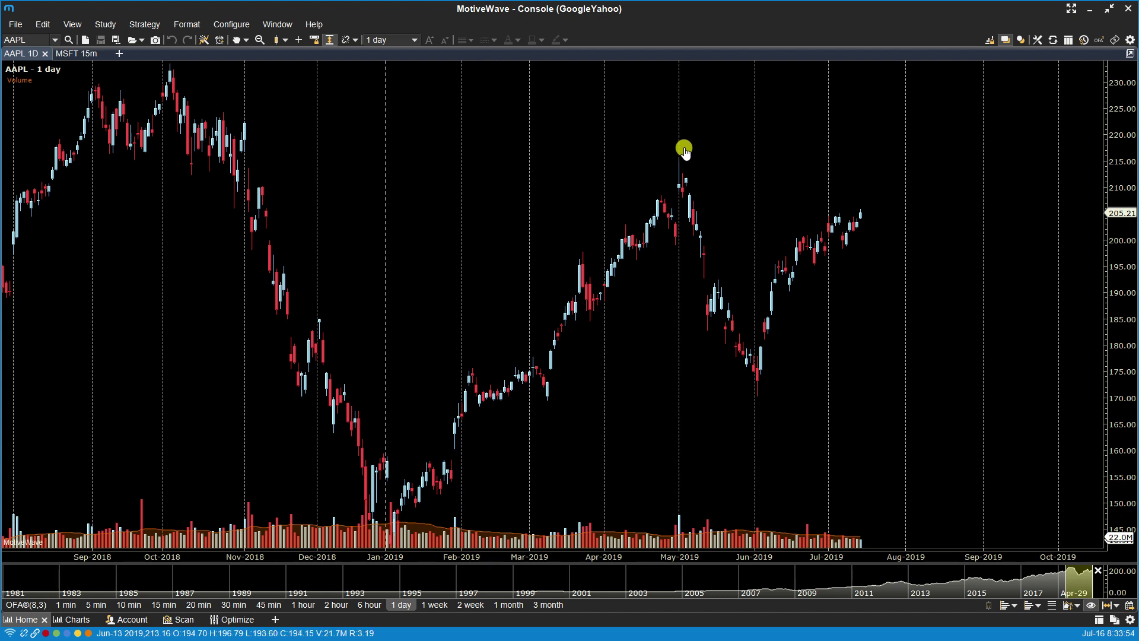
- Enable Use Native Windows in General preferences, accept the restart notice, and save
click(232, 23)
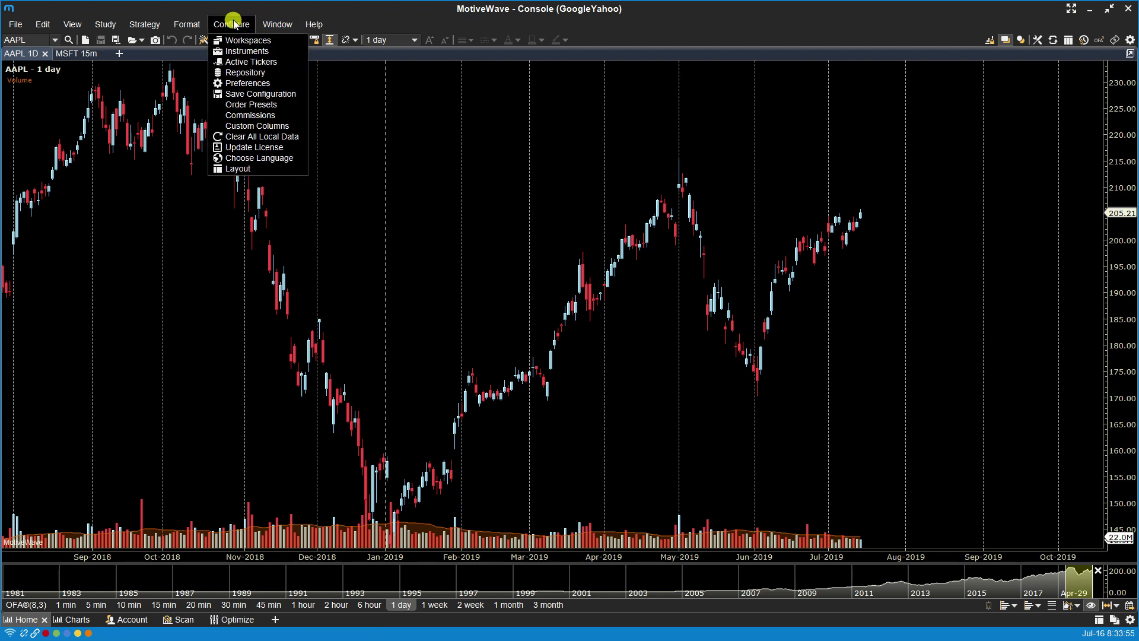
click(247, 83)
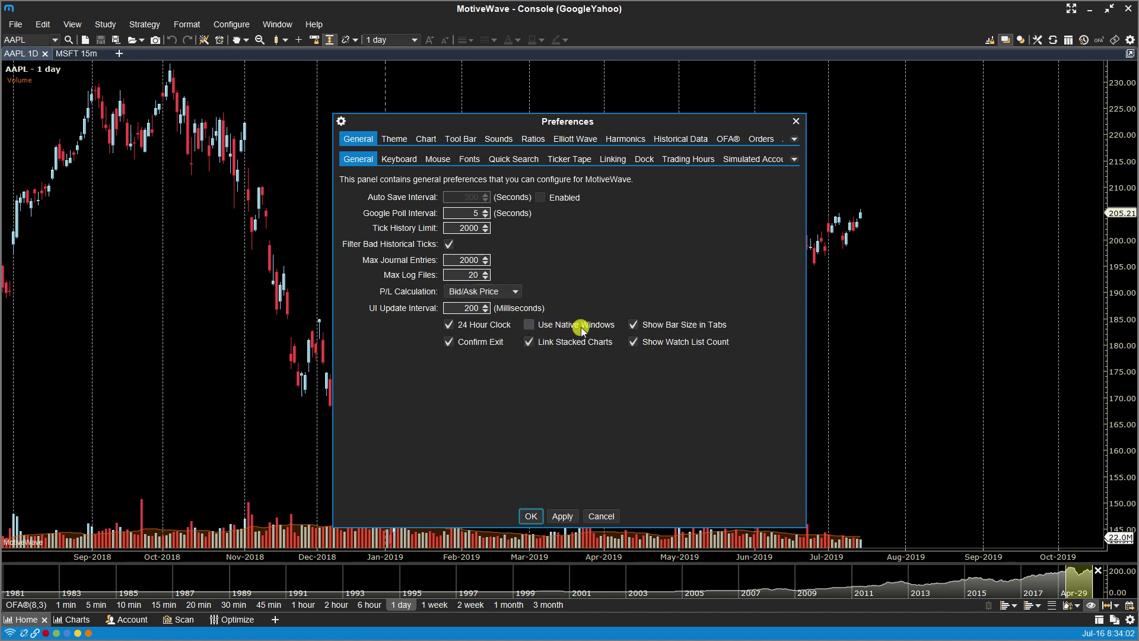
click(529, 325)
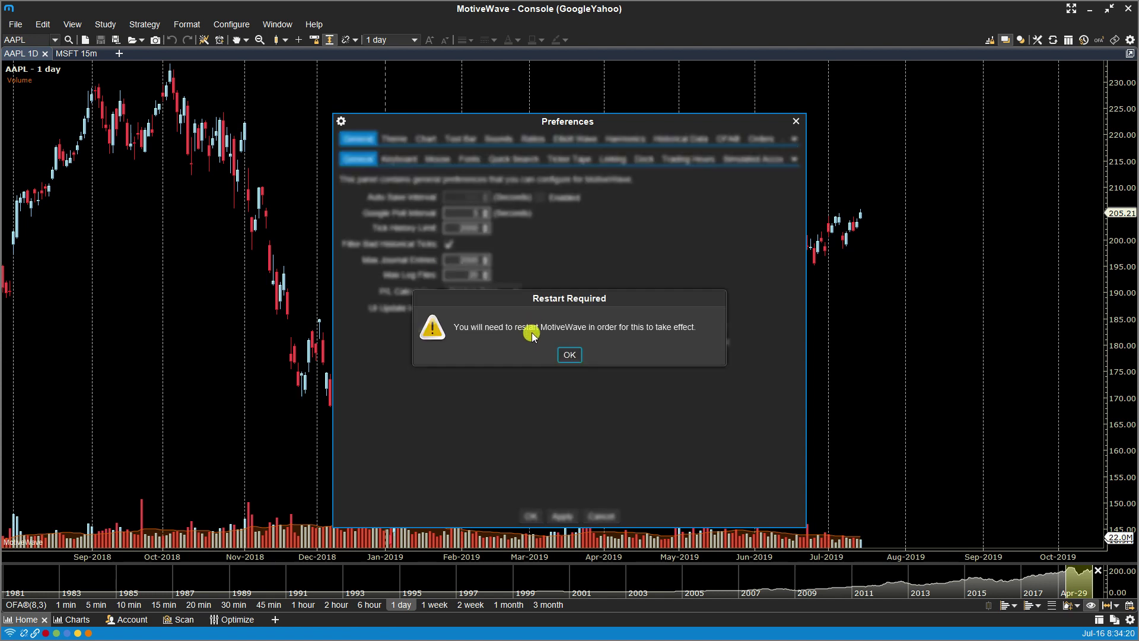
click(571, 355)
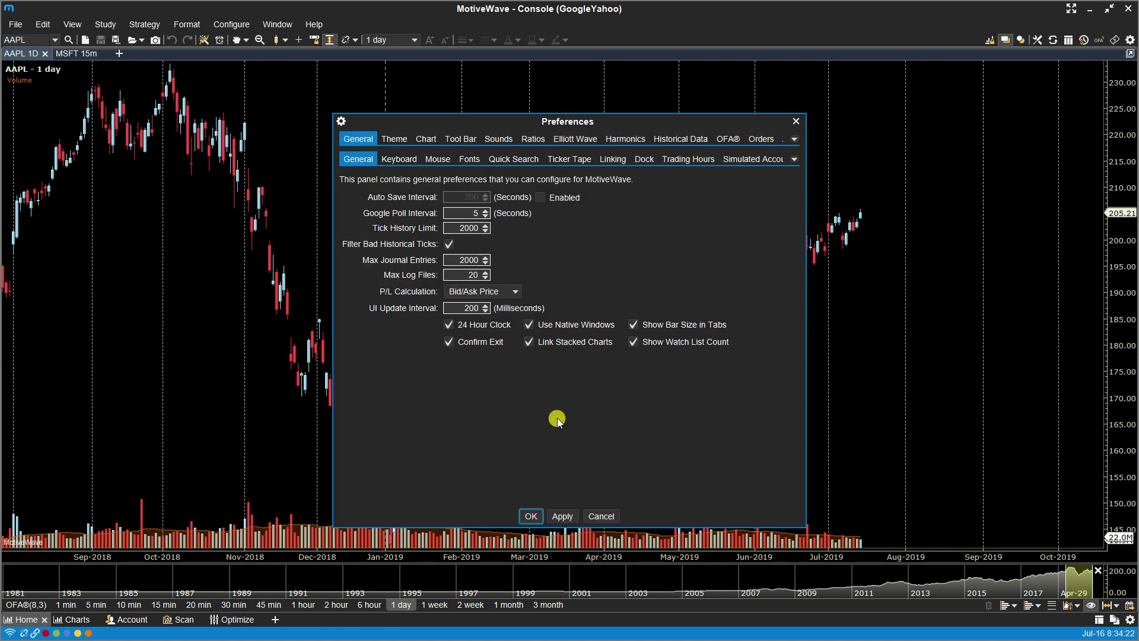
click(562, 513)
click(530, 516)
- Shut down and relaunch MotiveWave, then toggle compact mode on and back off
click(17, 25)
click(40, 117)
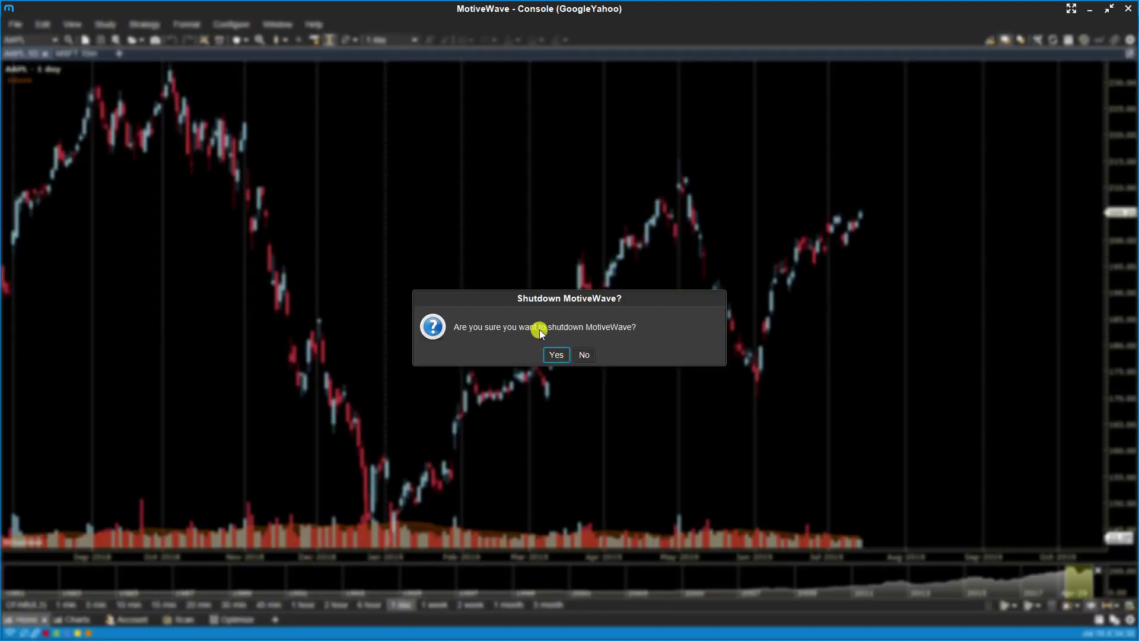
click(556, 353)
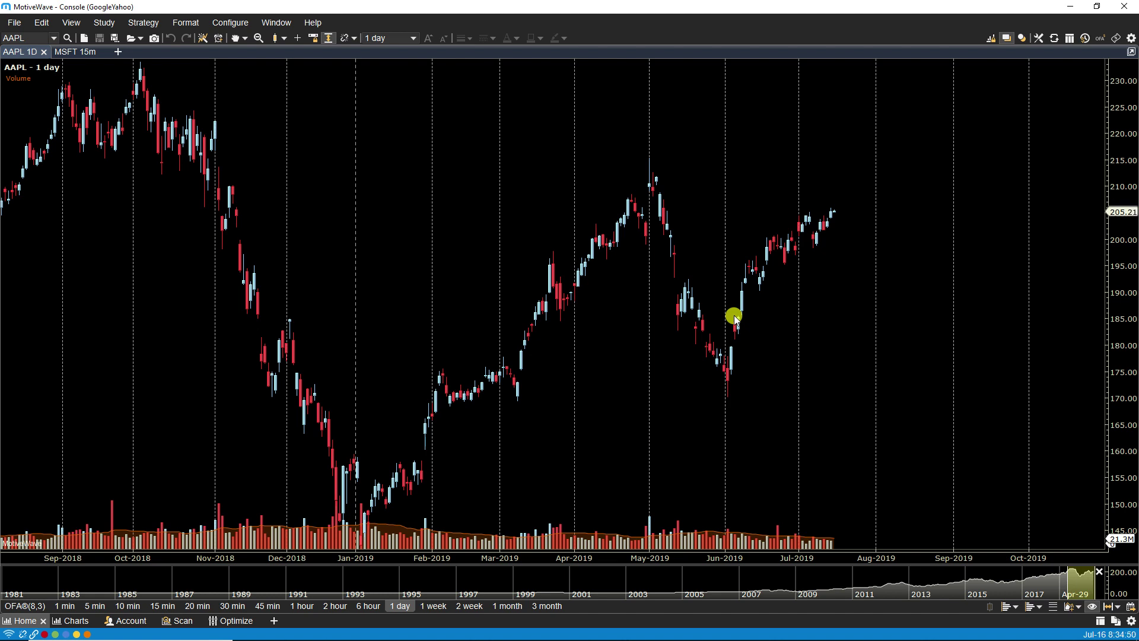
click(1028, 28)
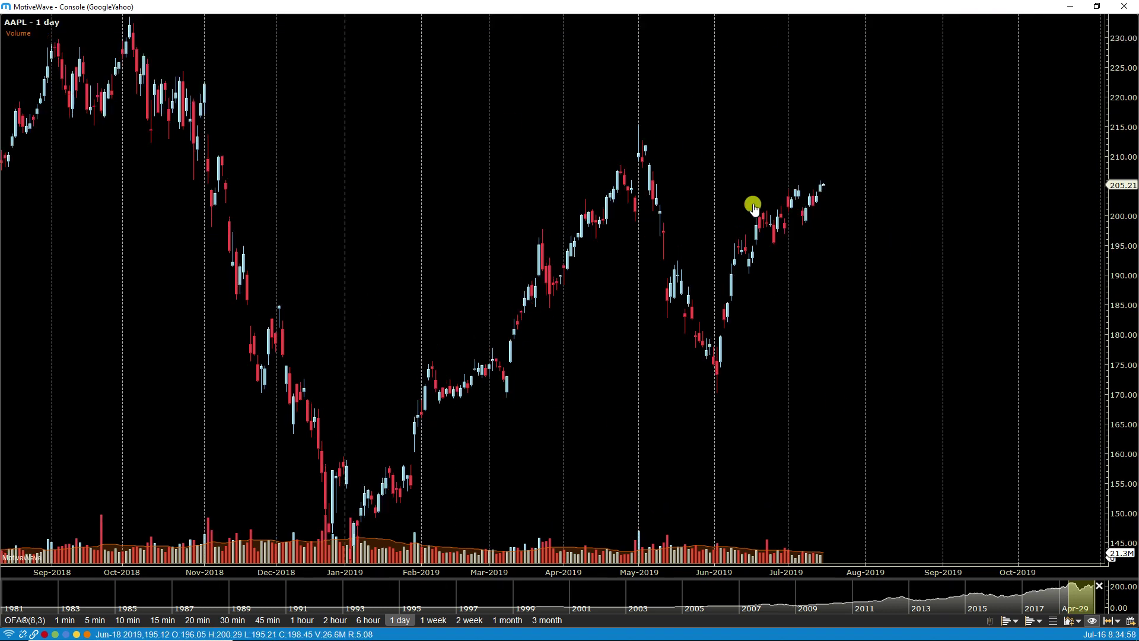
key(Escape)
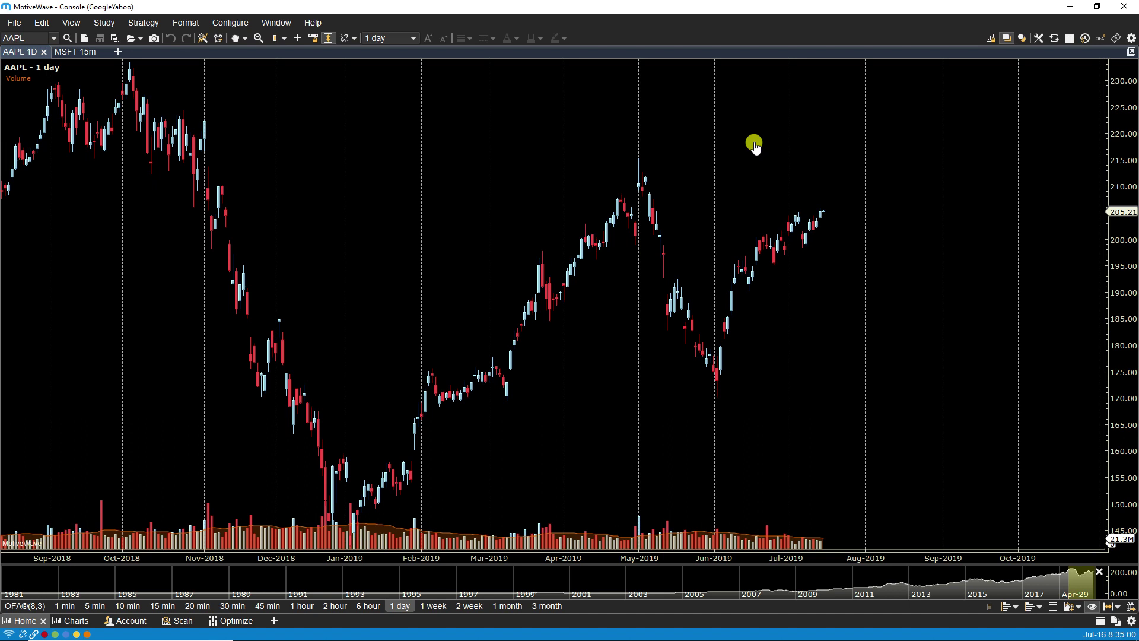
- Turn on Show Tool Bar in Compact Mode preferences, then test compact mode with F11
click(226, 24)
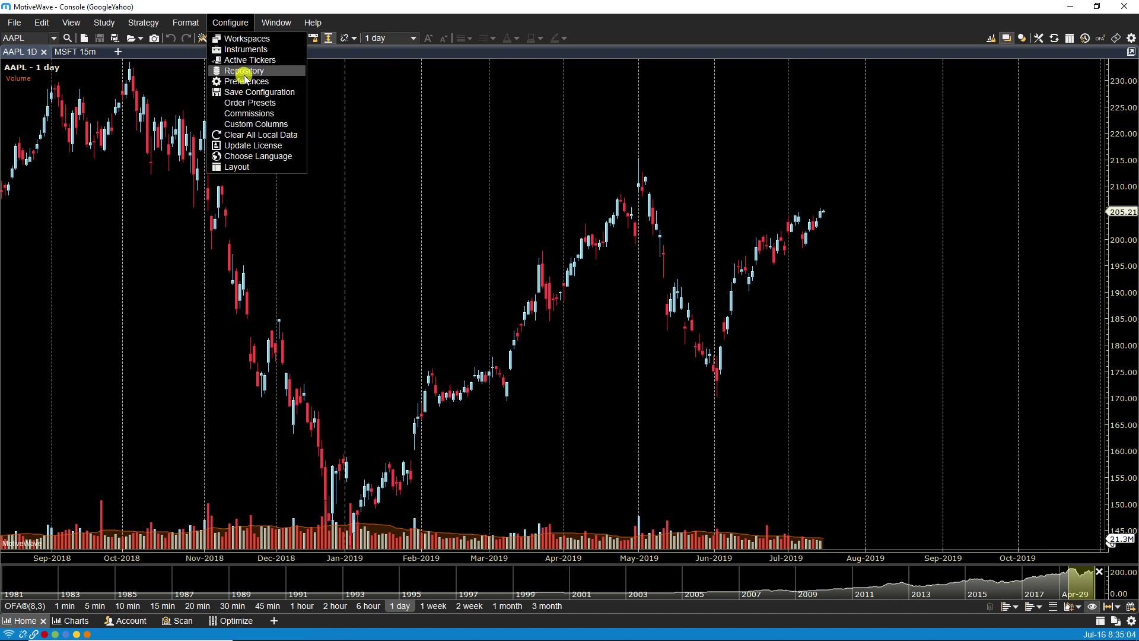
click(240, 82)
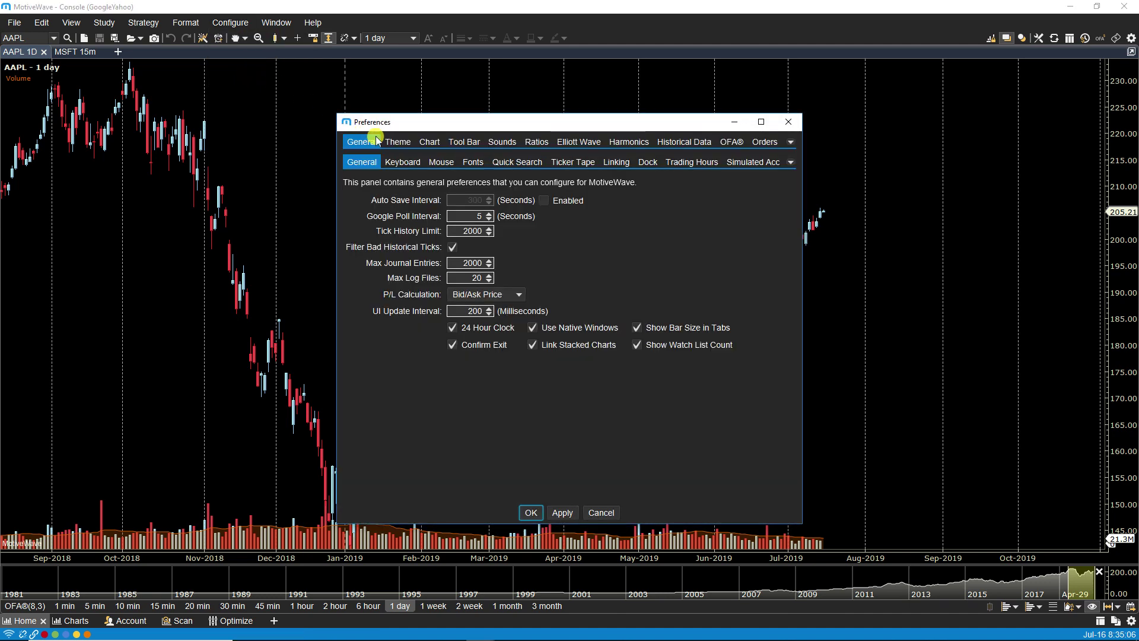
click(791, 163)
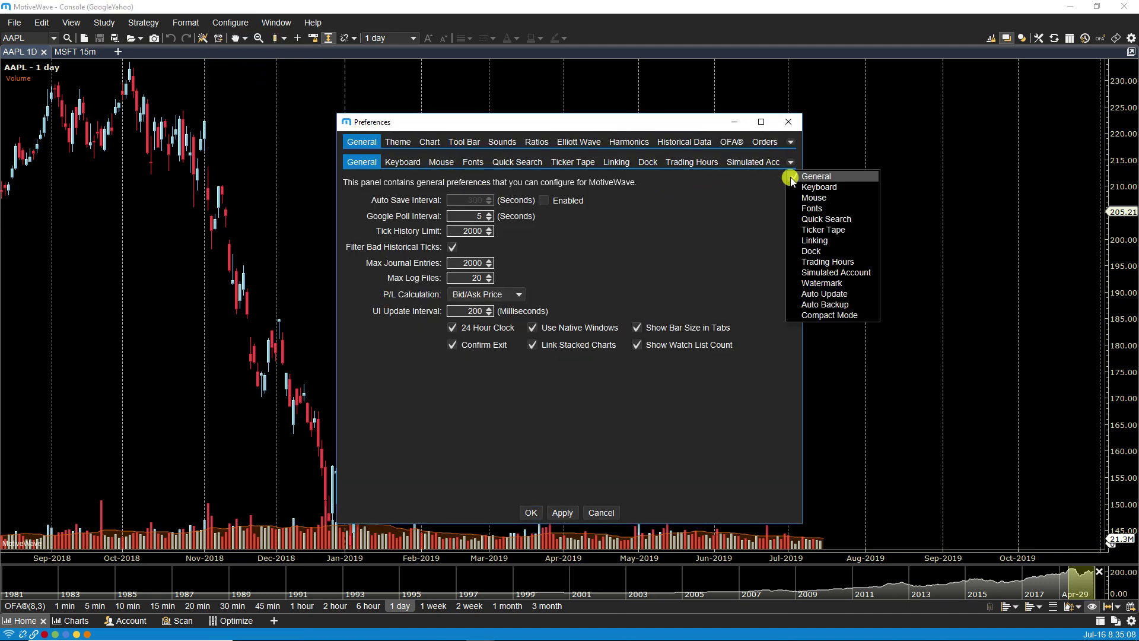
click(832, 316)
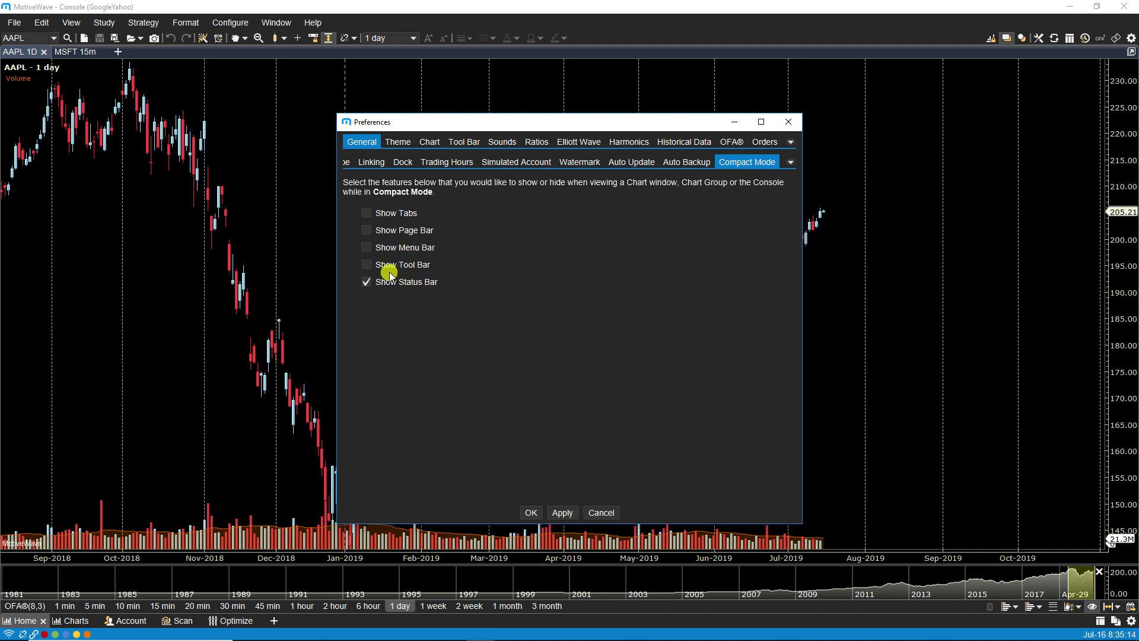
click(366, 267)
click(537, 511)
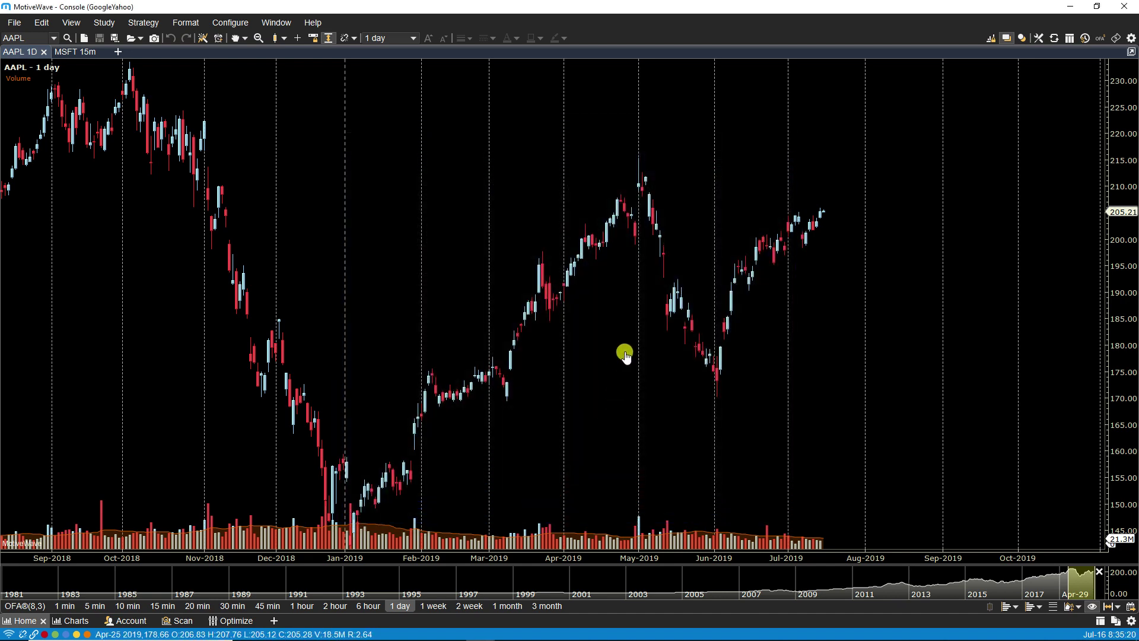
key(F11)
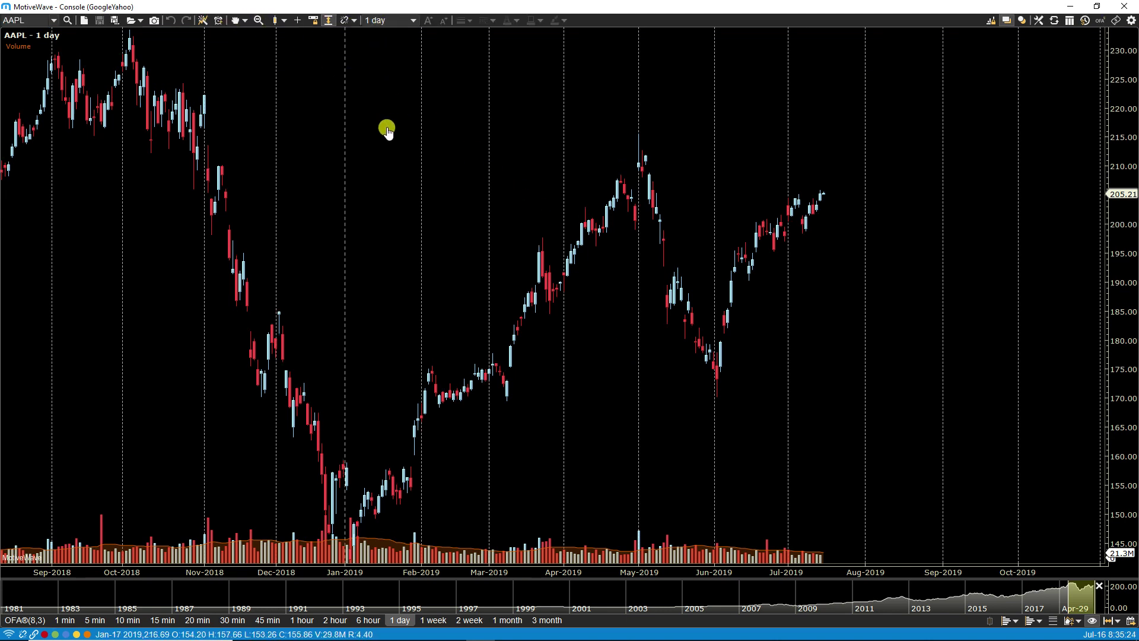
key(F11)
click(230, 22)
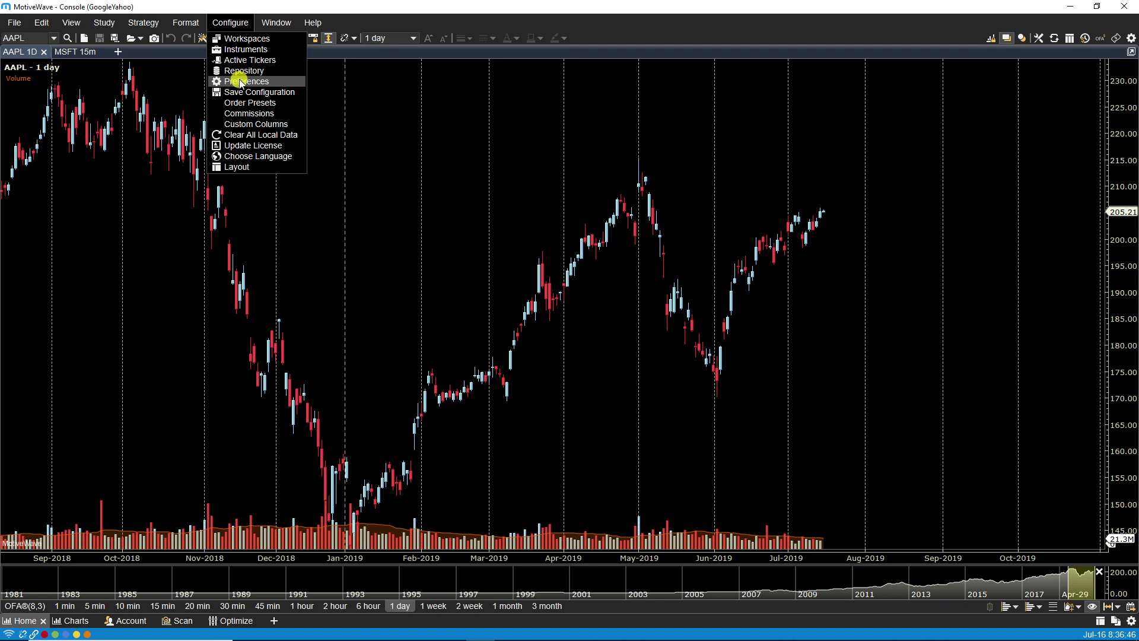
click(240, 81)
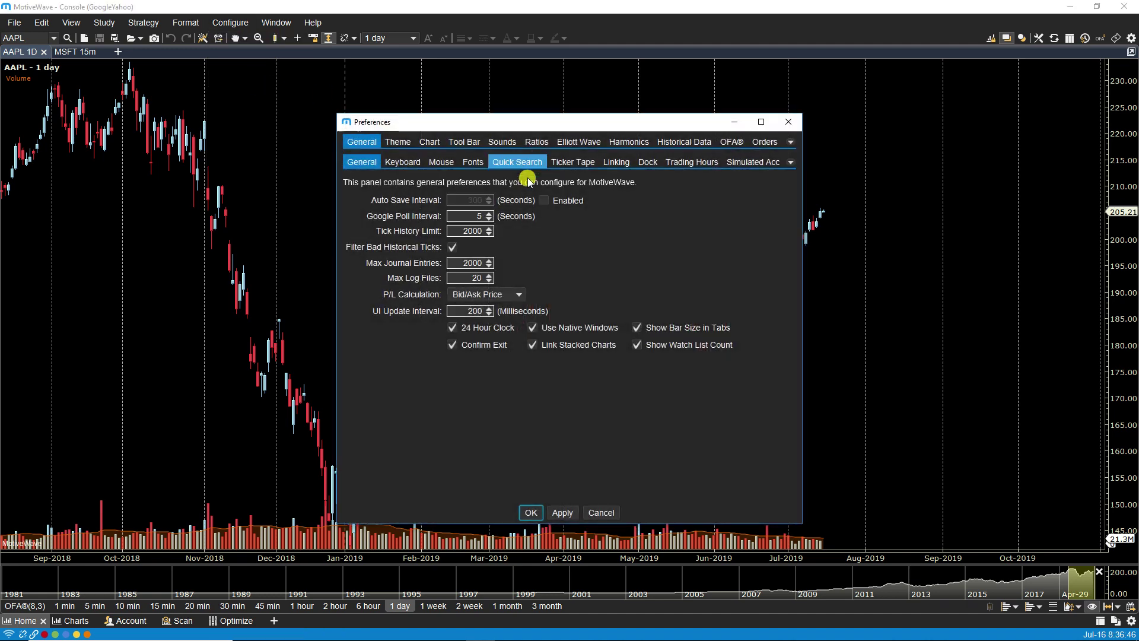
click(791, 162)
click(829, 316)
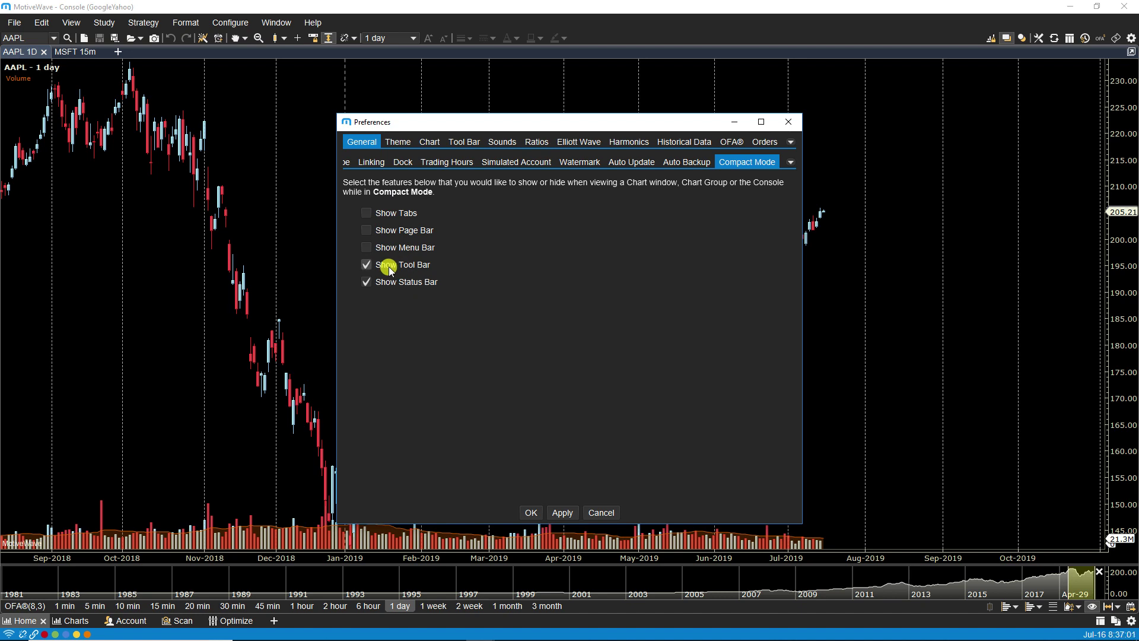
click(529, 512)
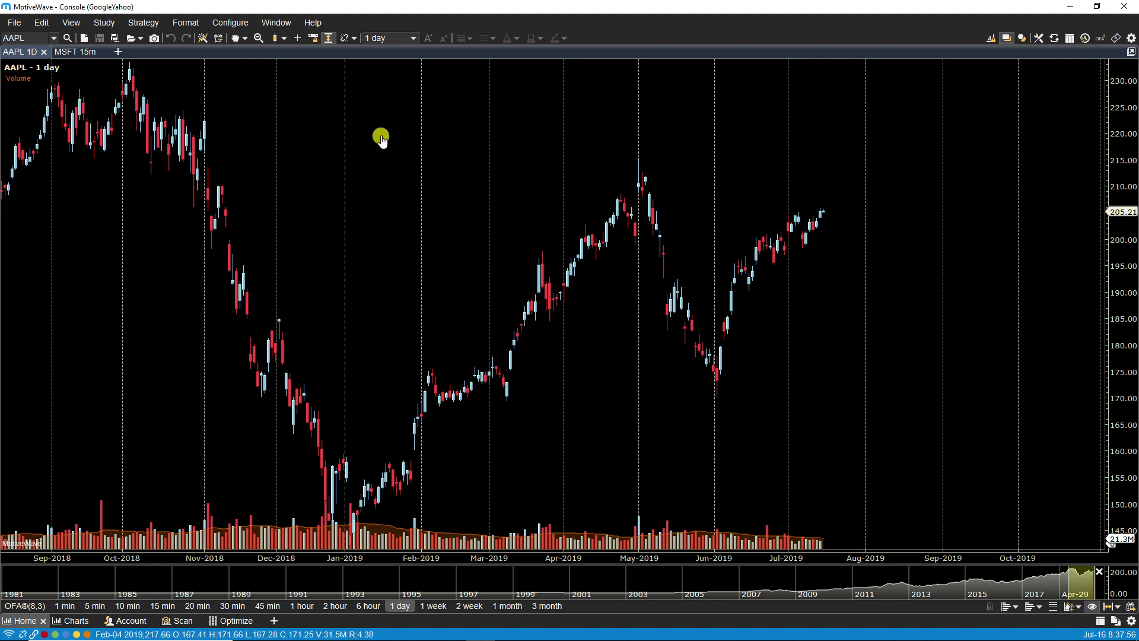
- Open new chart windows for MSFT and TSLA
click(15, 23)
mouse_move(47, 37)
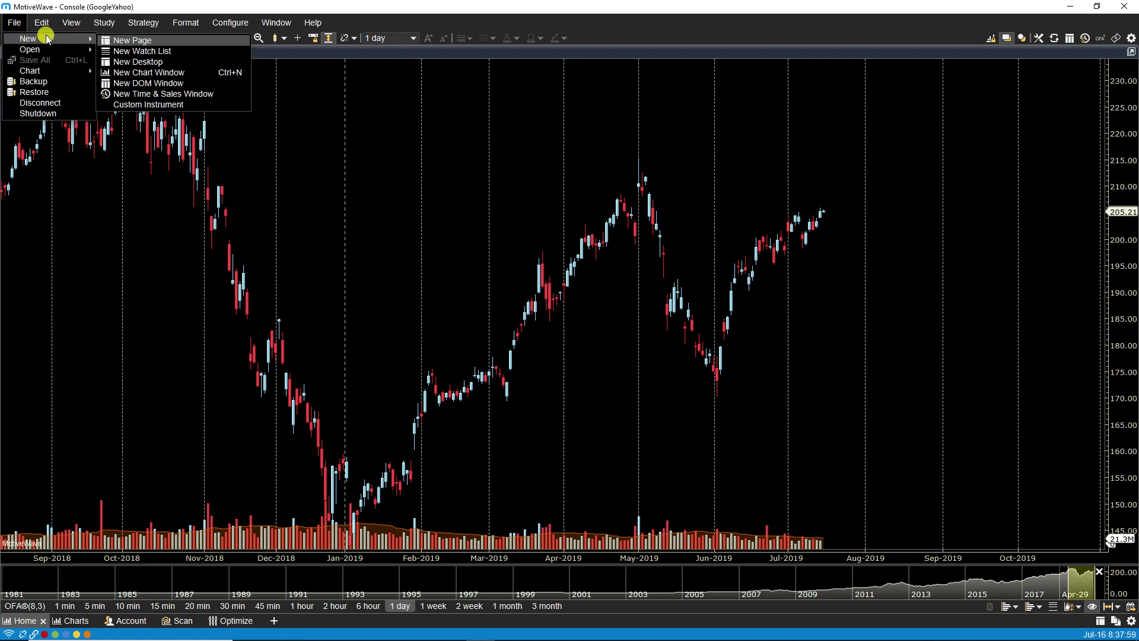
click(151, 72)
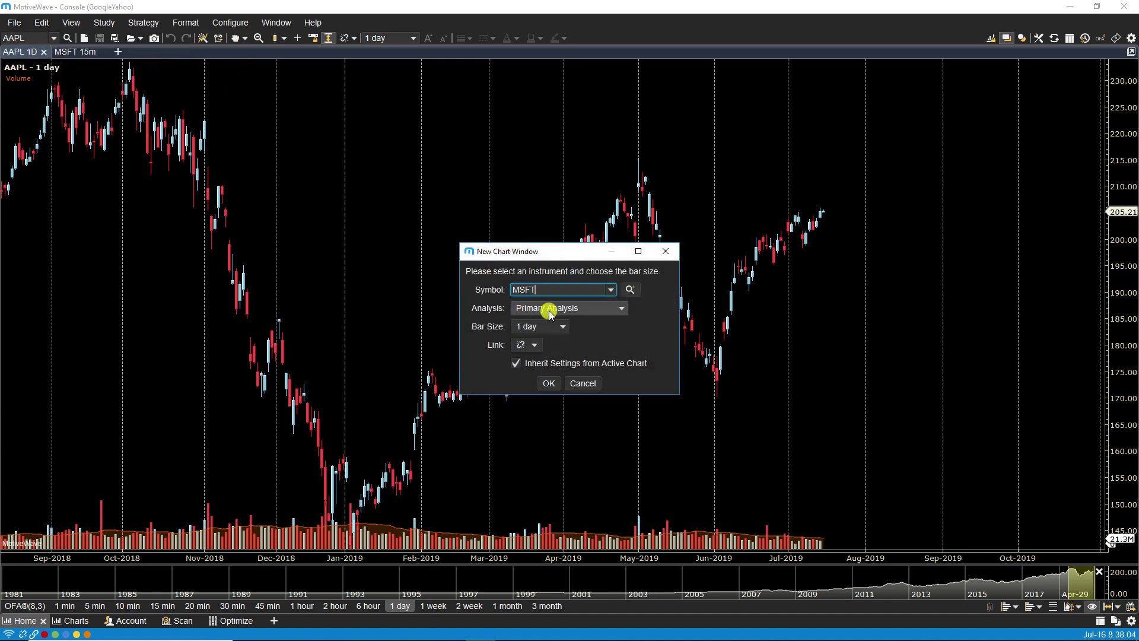
key(Return)
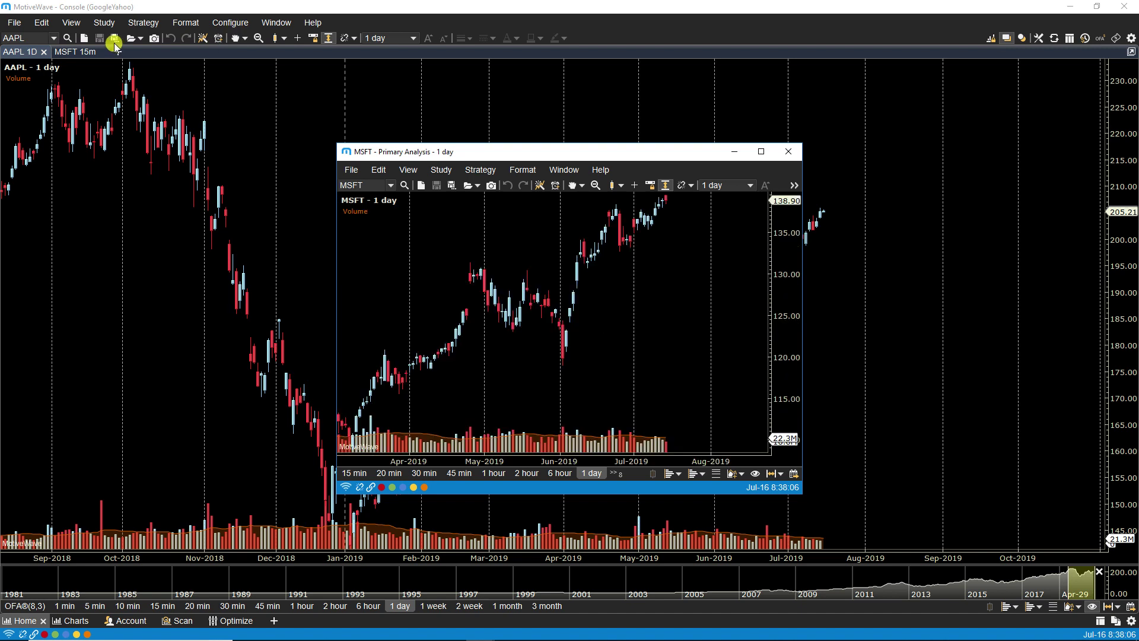
click(26, 23)
mouse_move(33, 39)
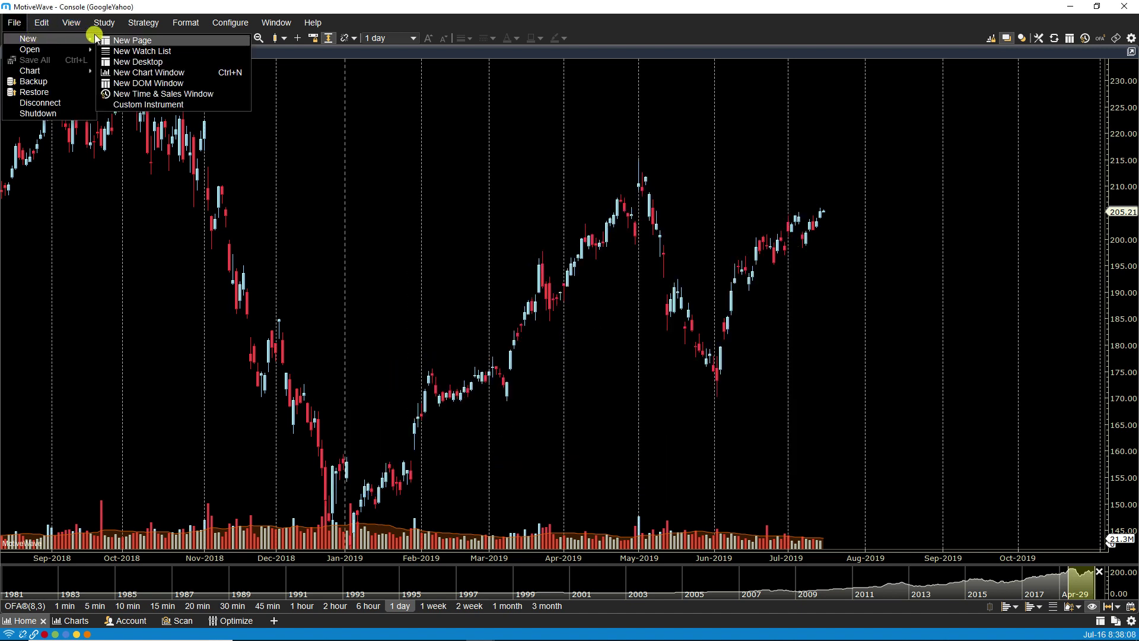
click(174, 72)
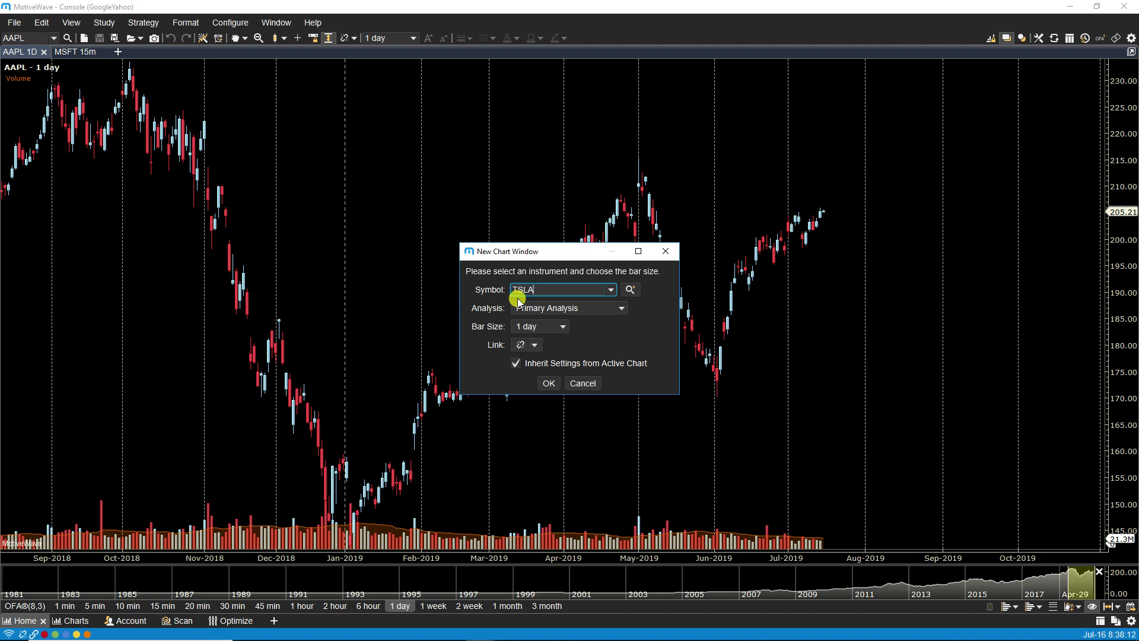
click(546, 383)
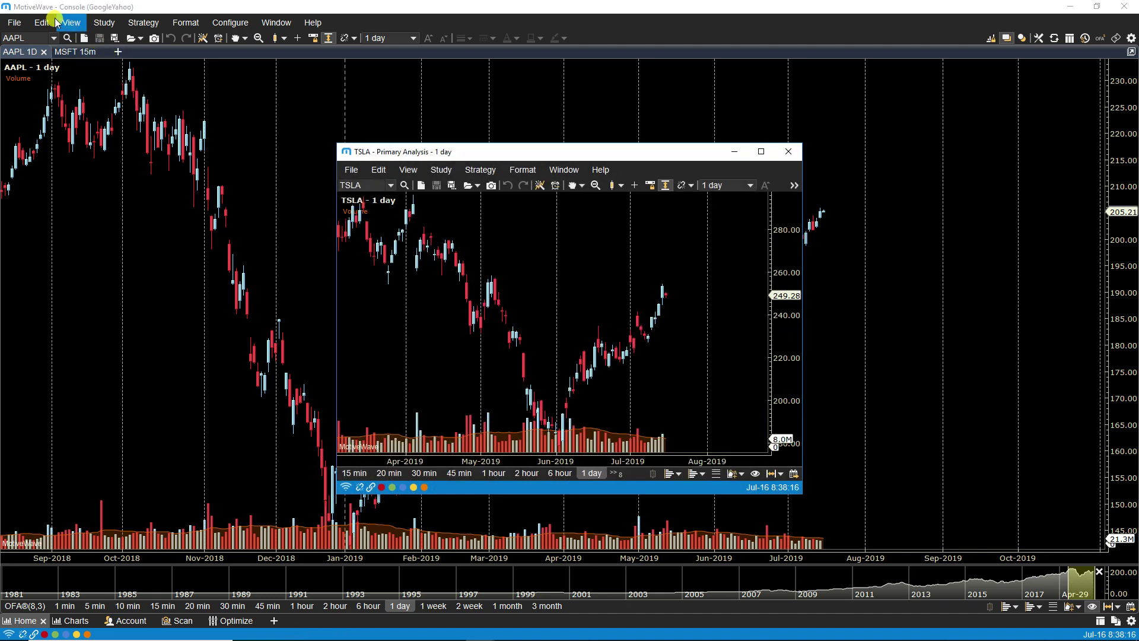
- Open a third chart window for AMZN and drag it left over the AAPL chart
click(17, 24)
mouse_move(22, 33)
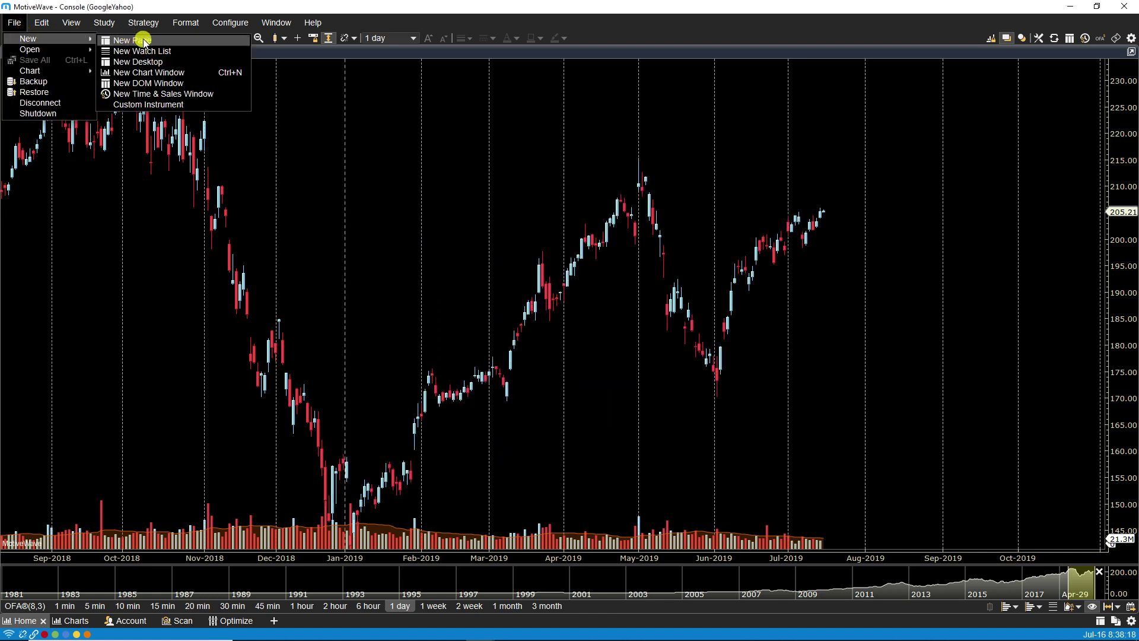
click(194, 73)
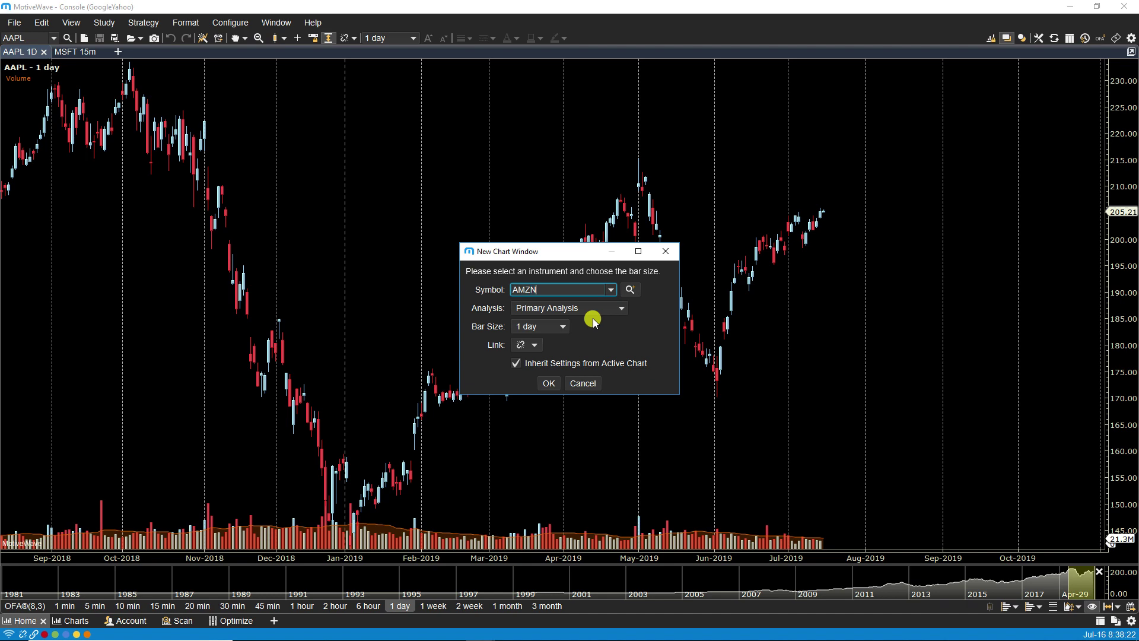
key(Return)
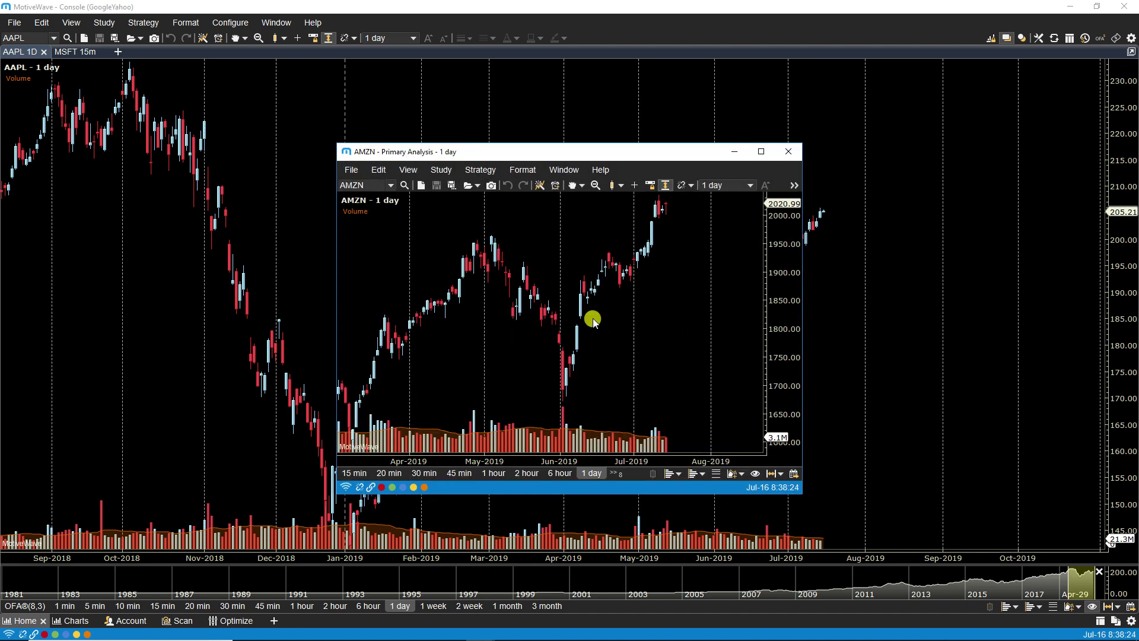
drag(591, 161, 317, 97)
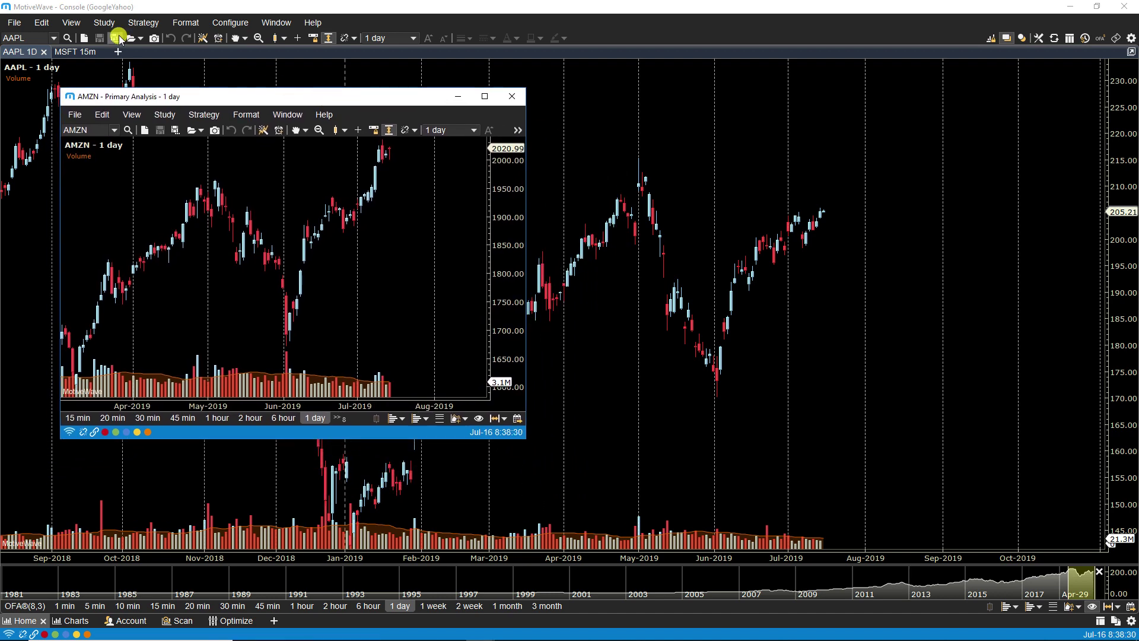
- Restore the console and place TSLA top-right, MSFT bottom-right and AMZN top-left
click(1084, 14)
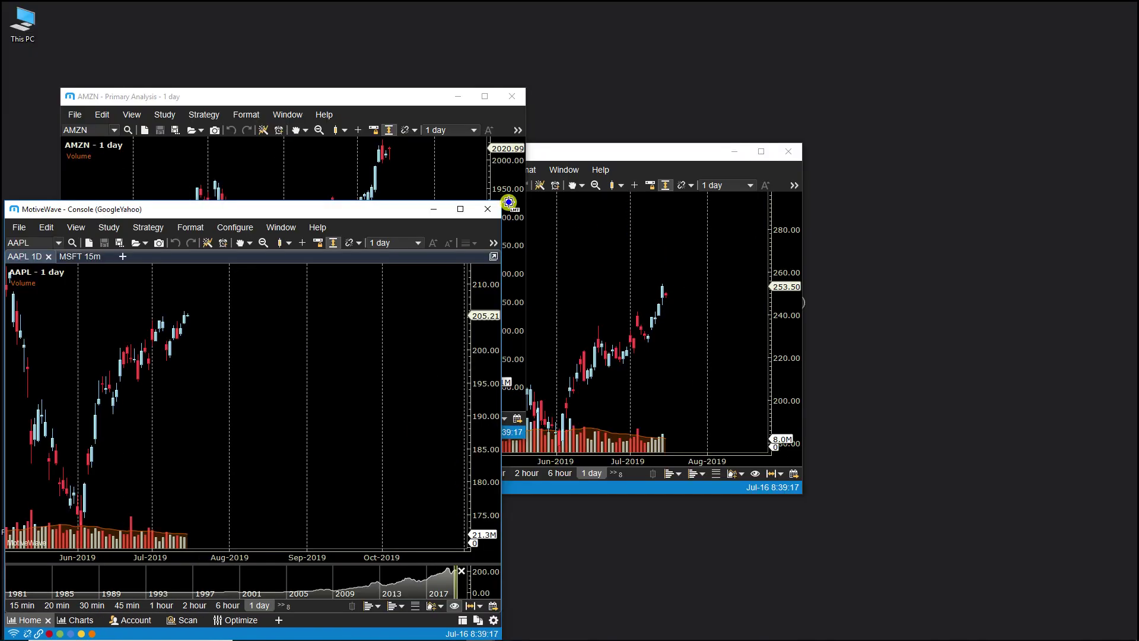
drag(590, 152, 790, 98)
drag(894, 24, 927, 15)
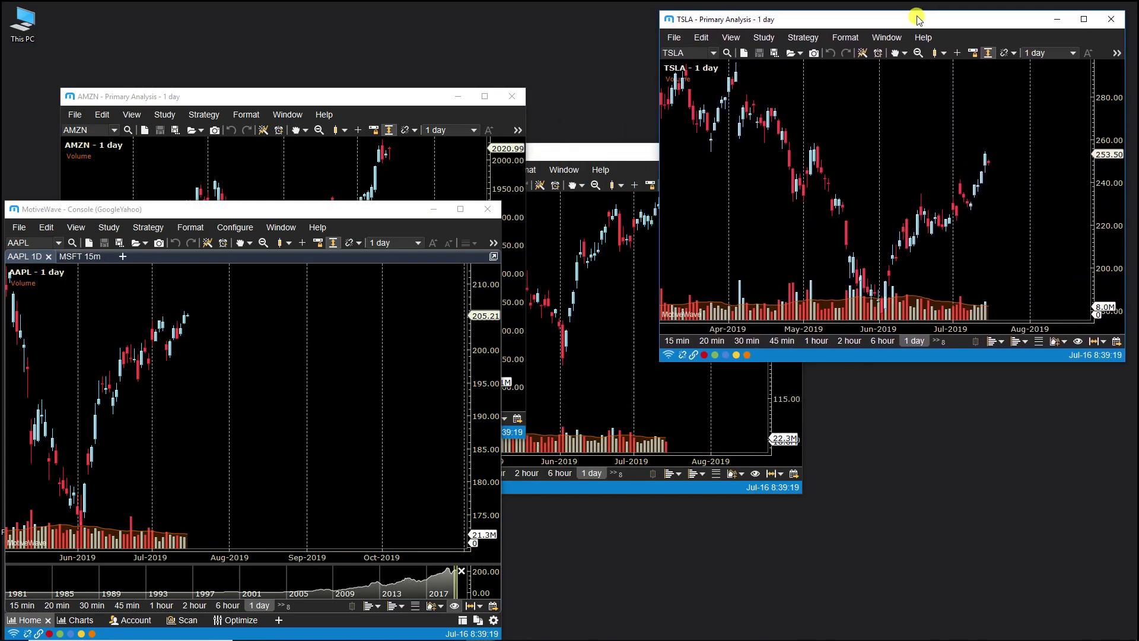
drag(610, 153, 947, 306)
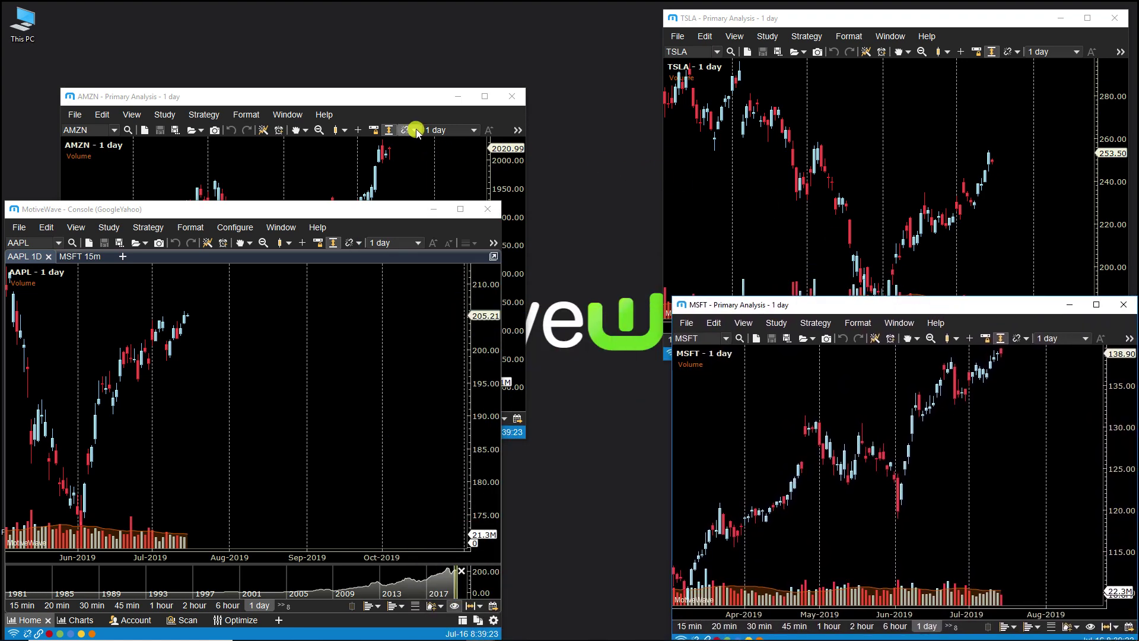
drag(333, 92, 258, 17)
drag(331, 210, 329, 199)
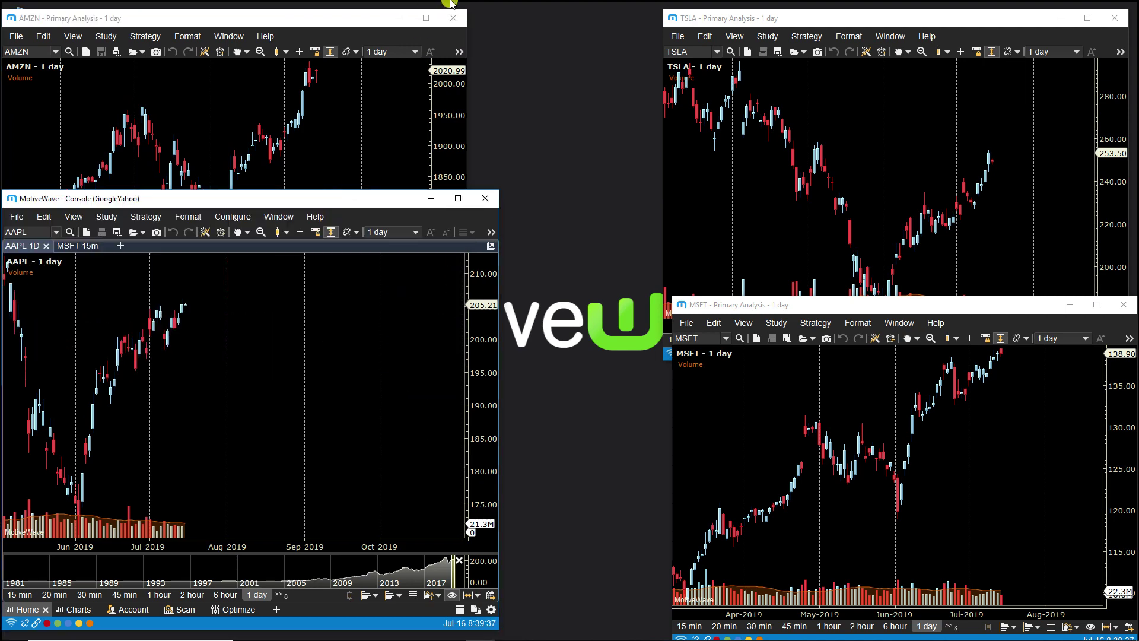
- Tile the console and the MSFT, TSLA and AMZN windows from AMZN's Window menu
click(225, 37)
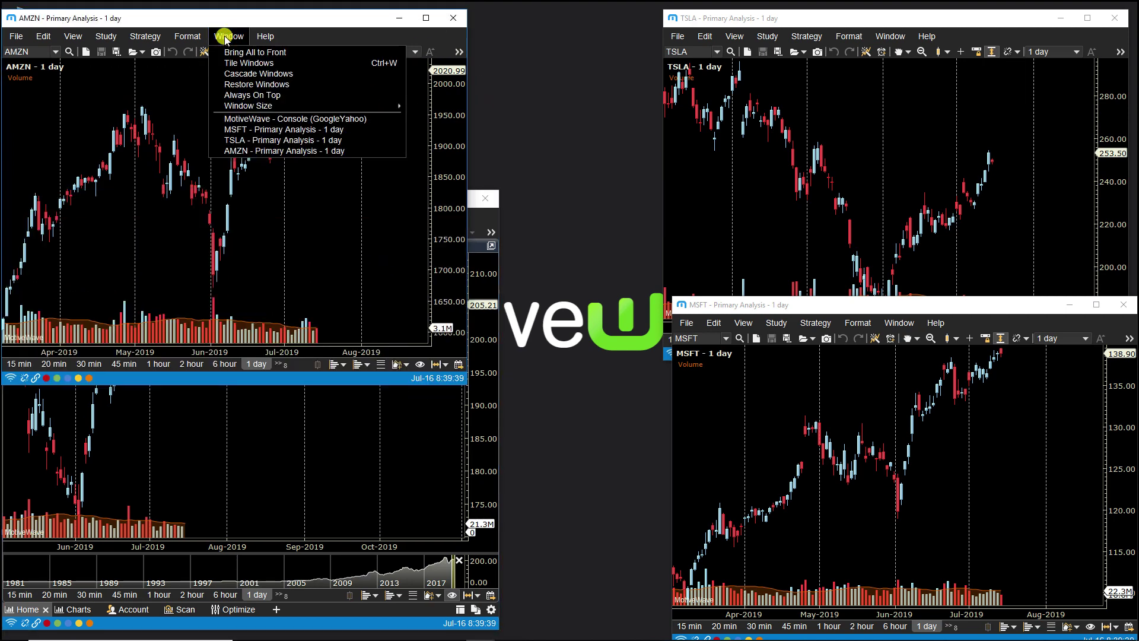
click(232, 62)
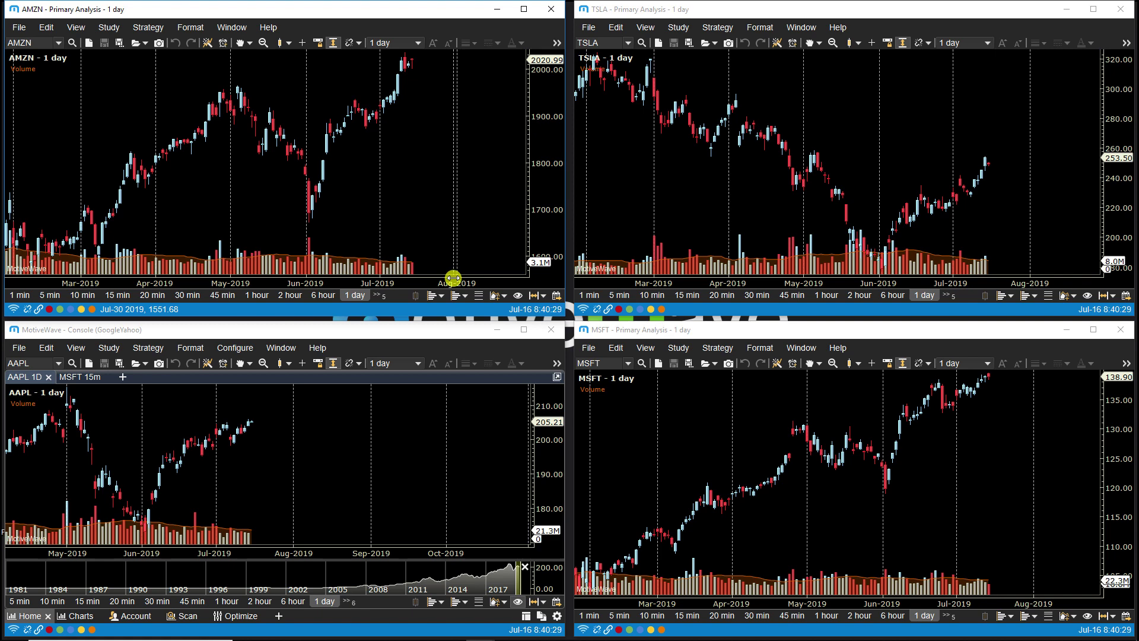
click(232, 28)
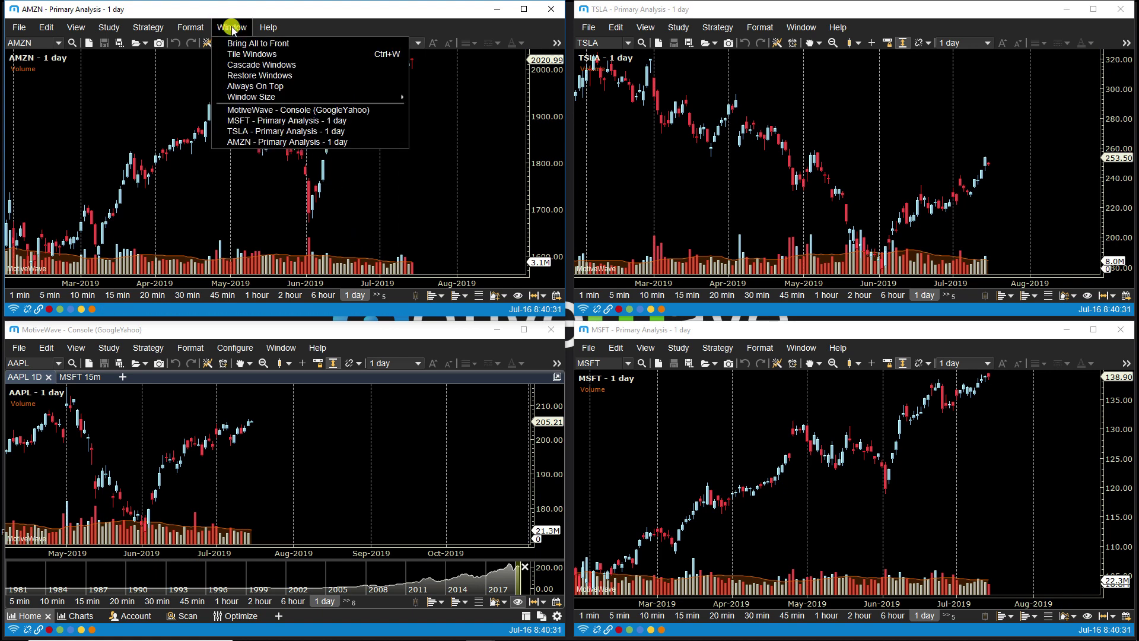
click(247, 66)
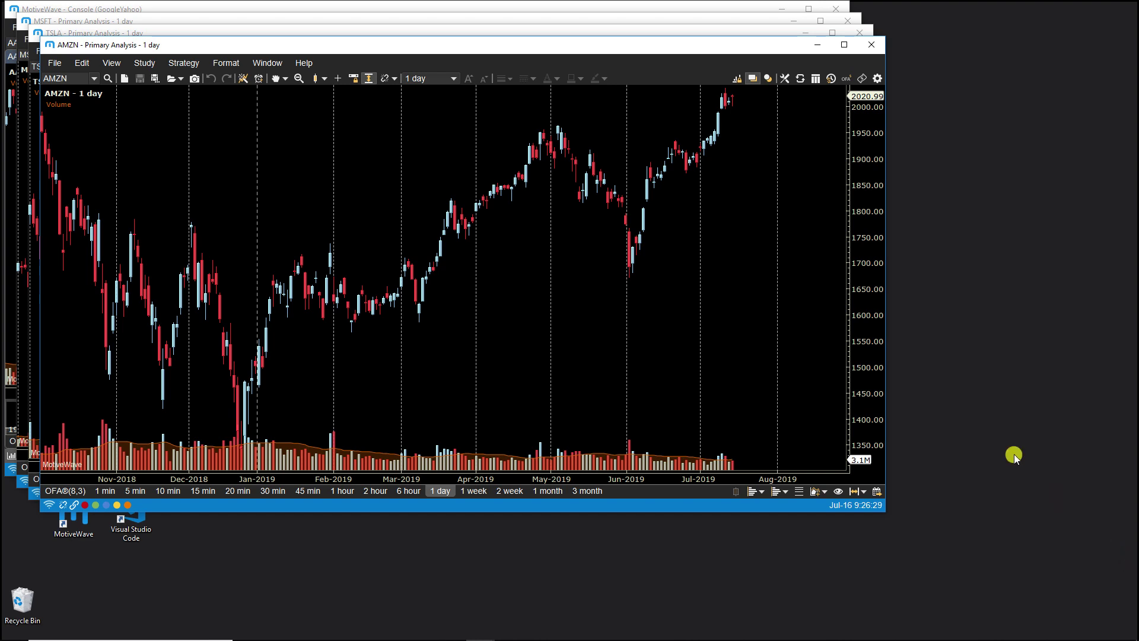
- Resize the AMZN chart window to the 1920x1080 preset
click(265, 64)
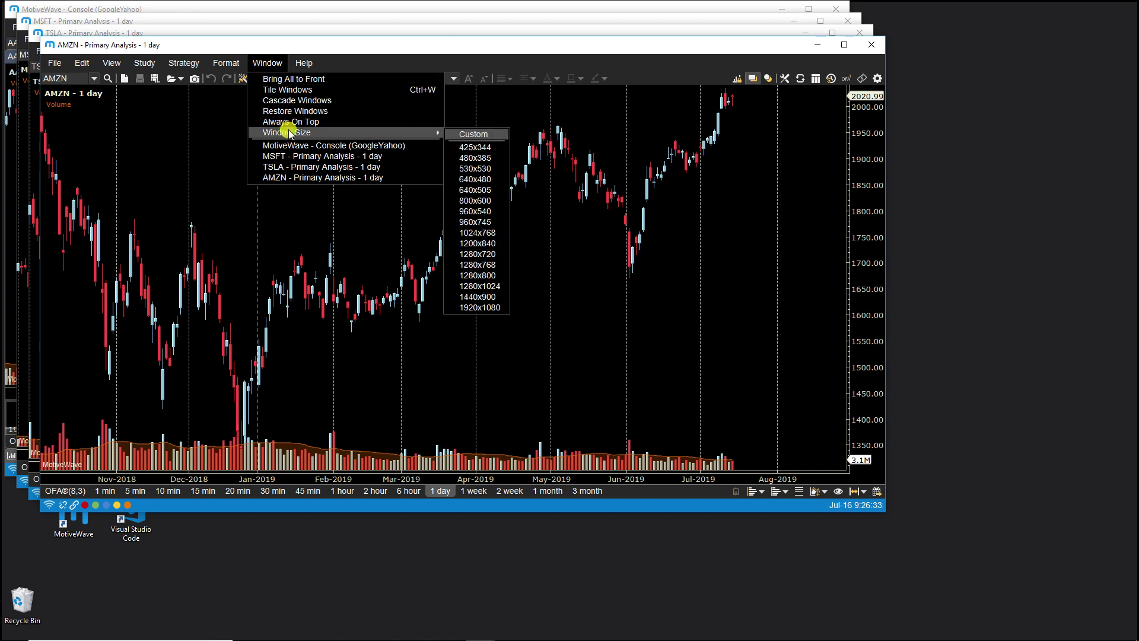
mouse_move(431, 133)
click(486, 307)
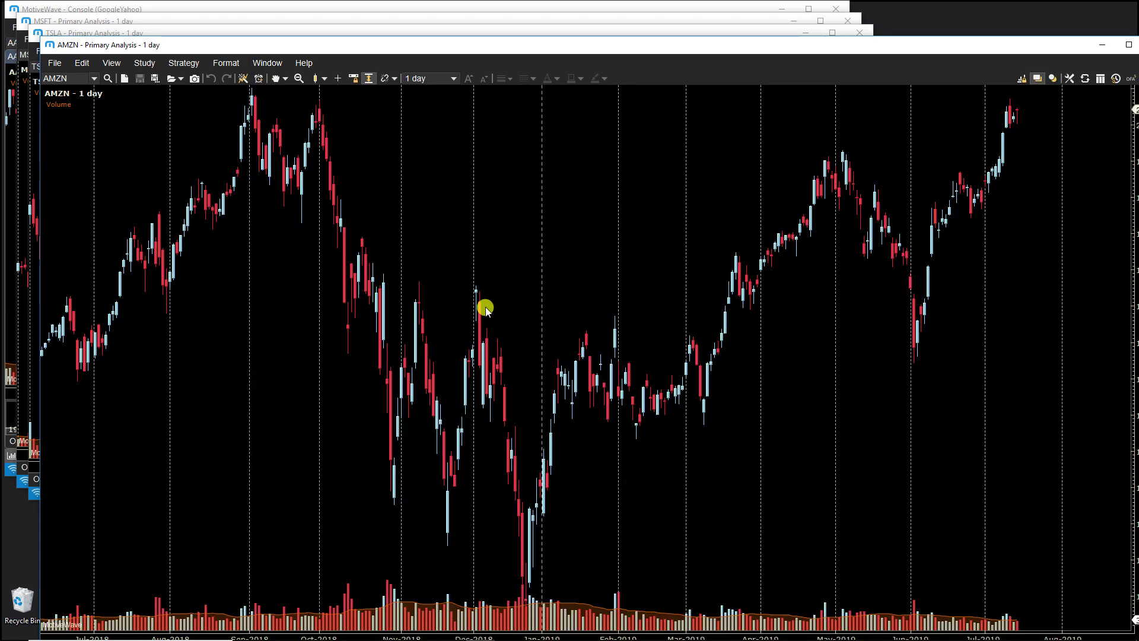
click(267, 63)
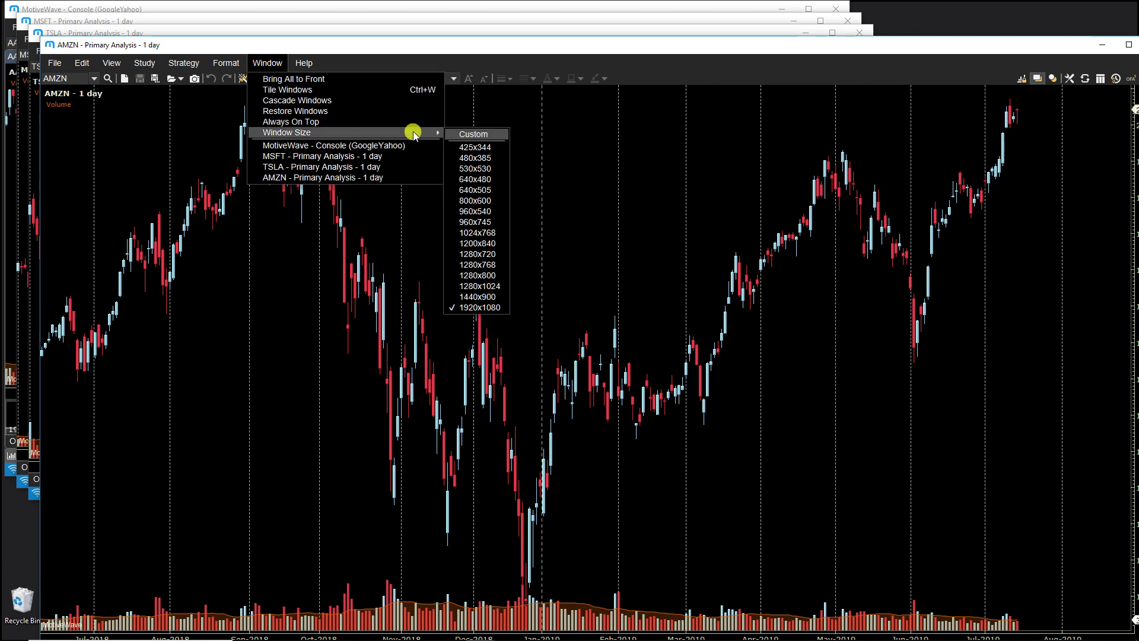
- Give the AMZN window a custom size of width 1440 and height 810
click(480, 135)
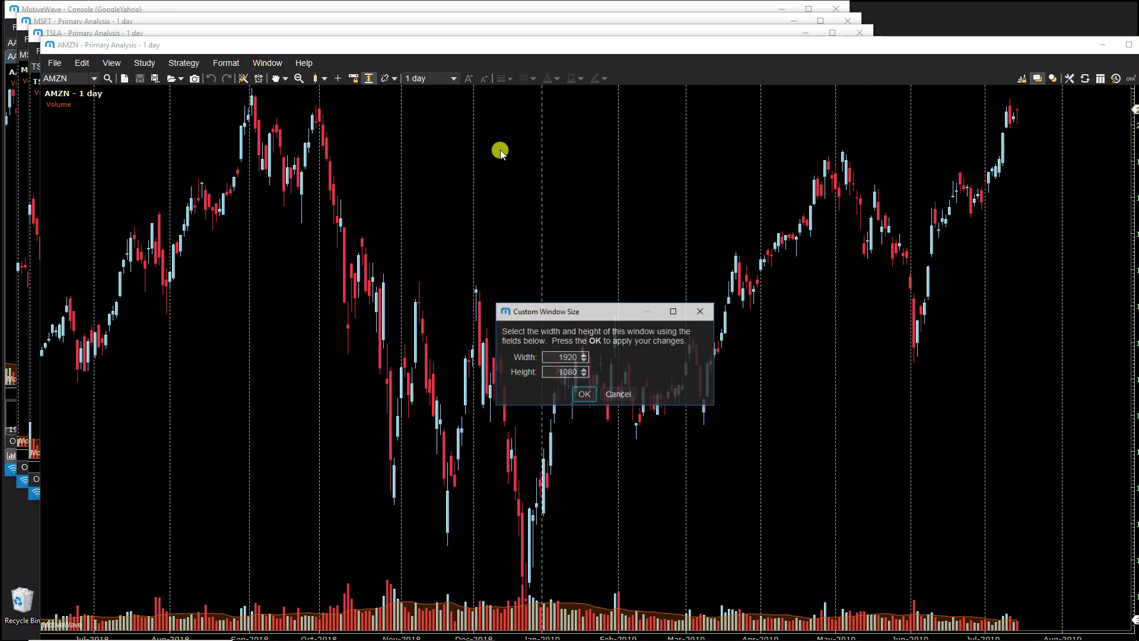
double_click(563, 356)
double_click(564, 356)
text(11)
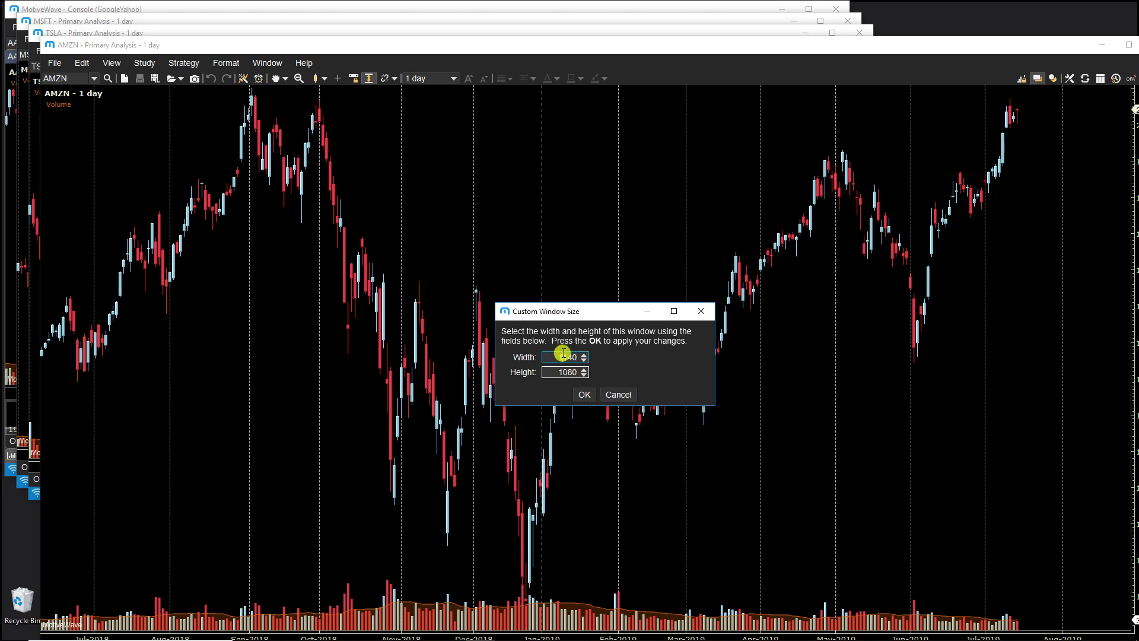
text(1440)
double_click(564, 372)
text(8)
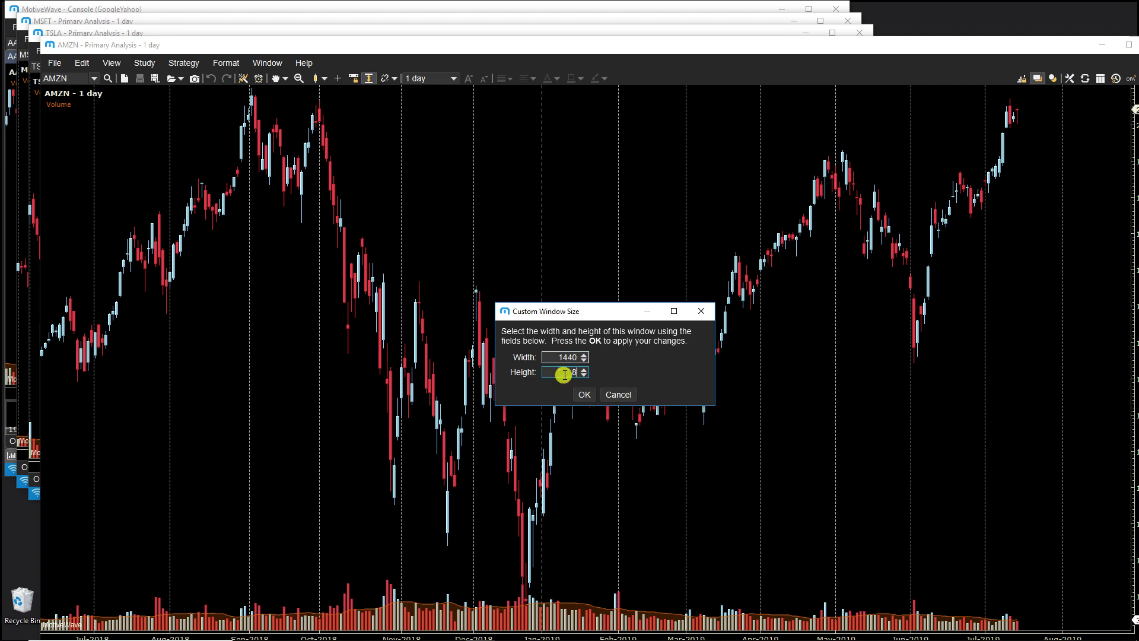
text(10)
click(584, 394)
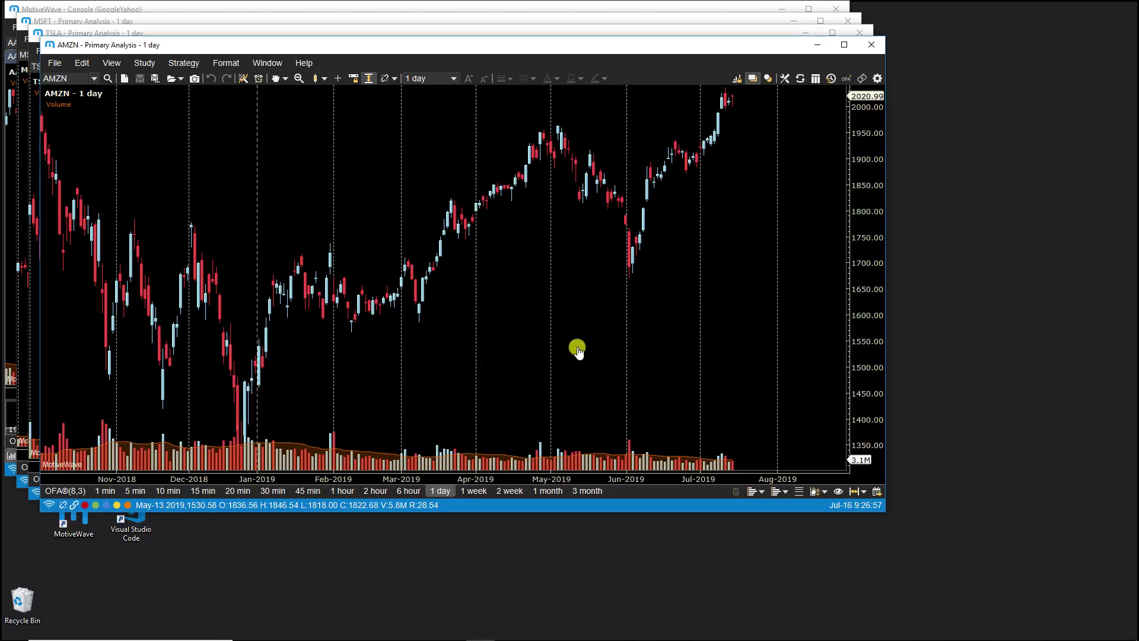